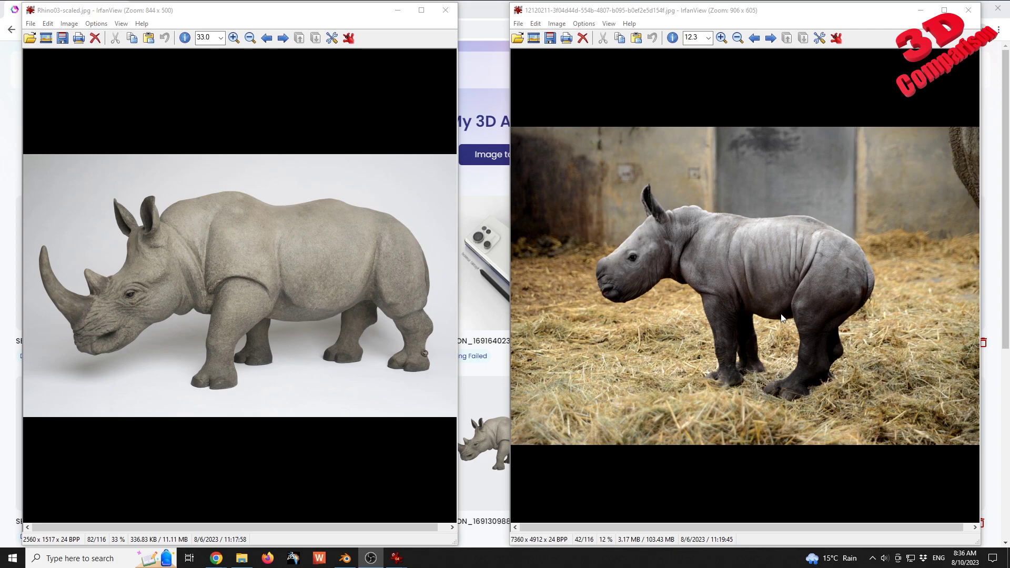
- Bring the 3D assets page forward and open the grey rhino statue's generated model
left_click(483, 68)
scroll(497, 339, "down", 2)
scroll(497, 339, "down", 4)
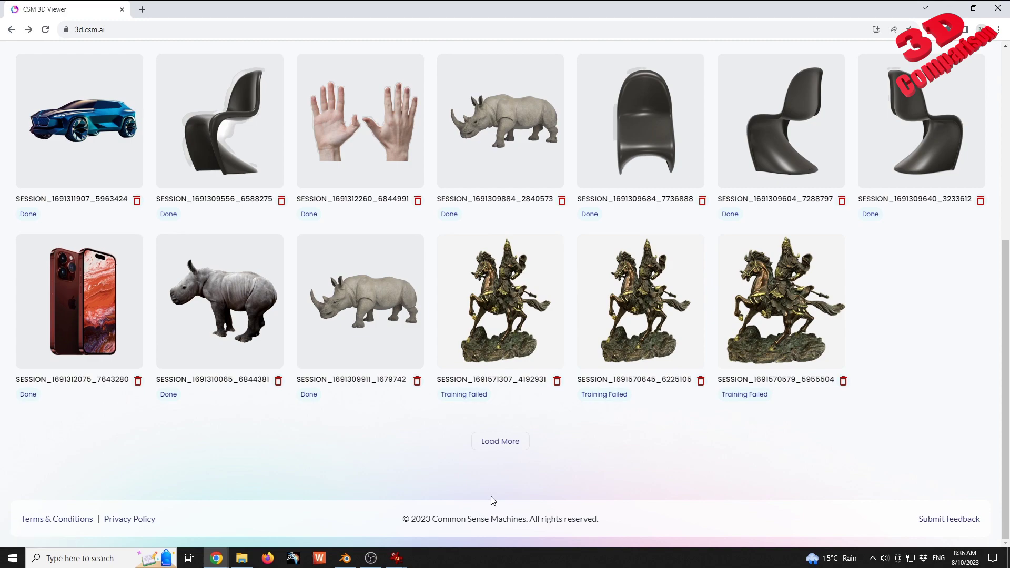
scroll(494, 483, "up", 6)
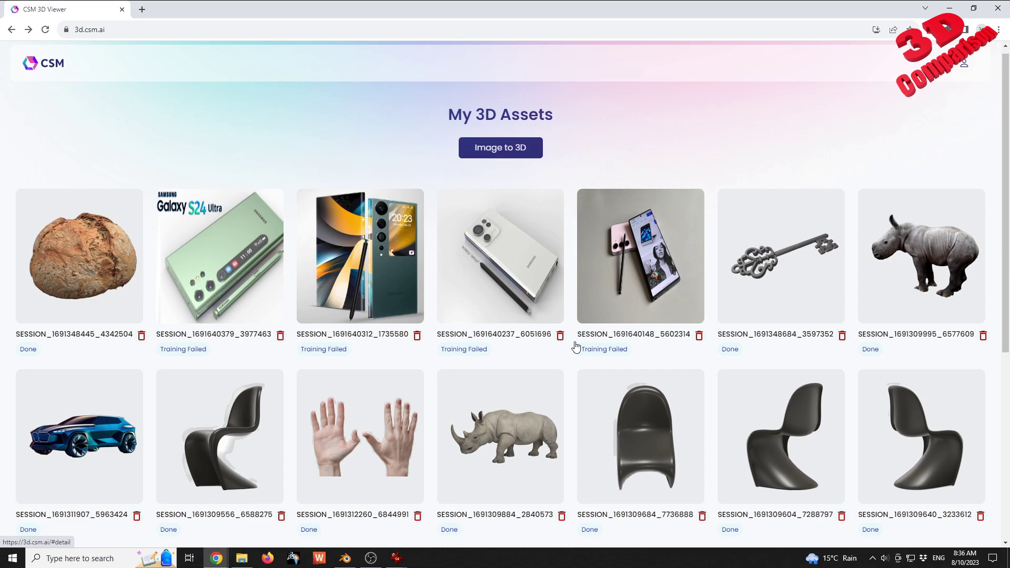
scroll(518, 349, "down", 1)
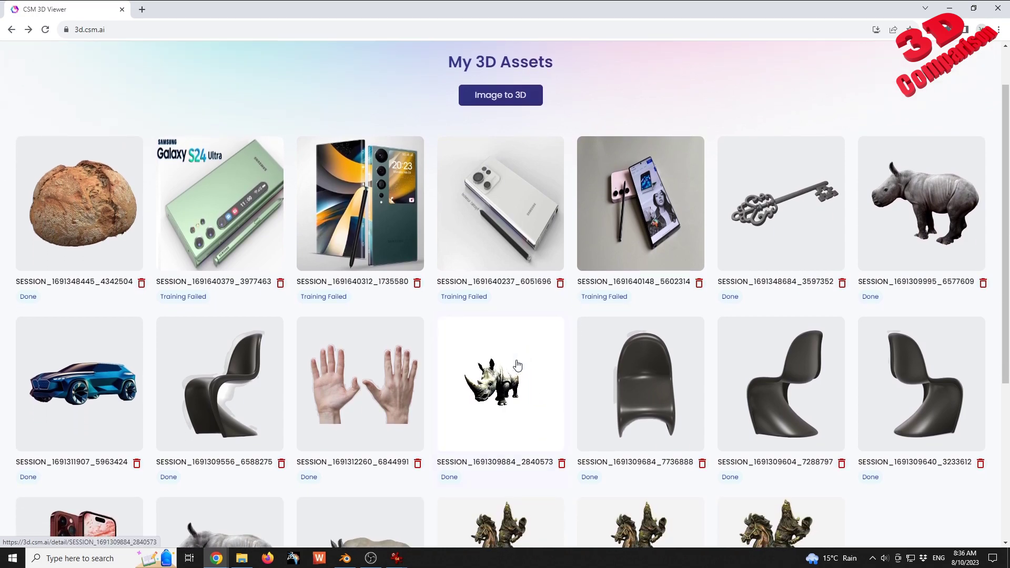
left_click(514, 360)
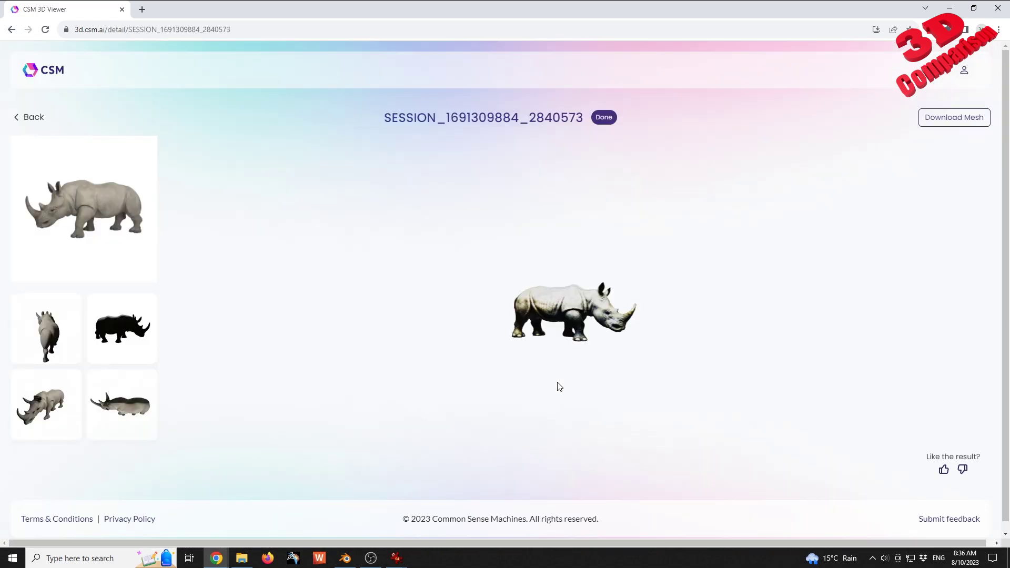
- Zoom in and orbit the grey rhino to see its front, back and lit right side
scroll(578, 325, "up", 5)
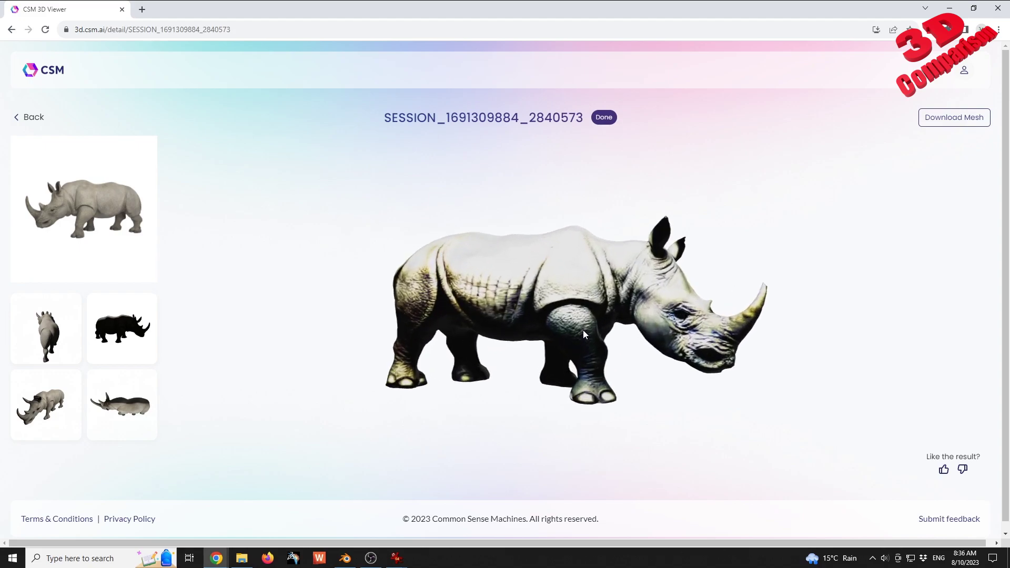
left_click_drag(593, 298, 565, 298)
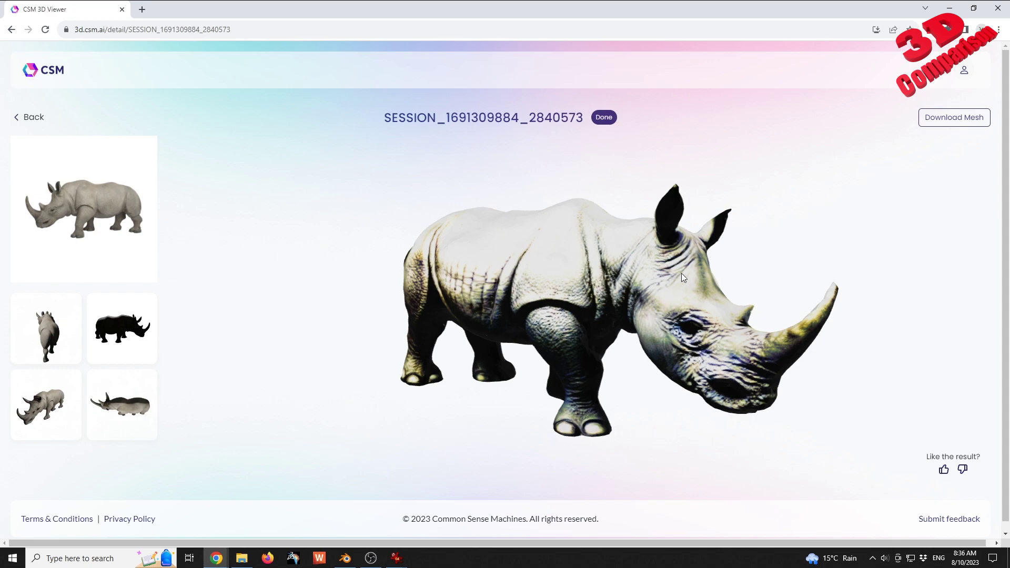
left_click_drag(702, 287, 588, 289)
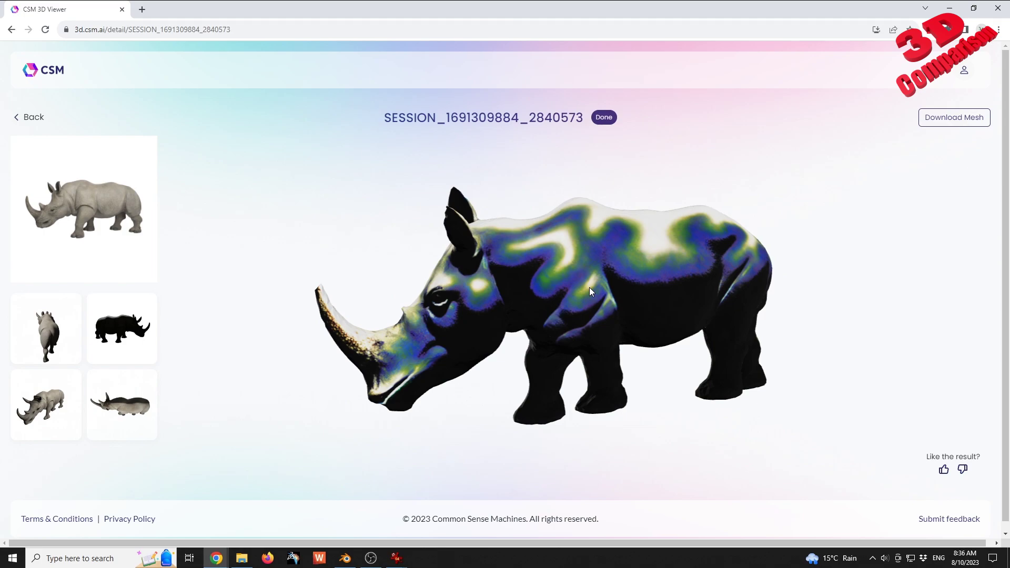
left_click_drag(509, 269, 664, 354)
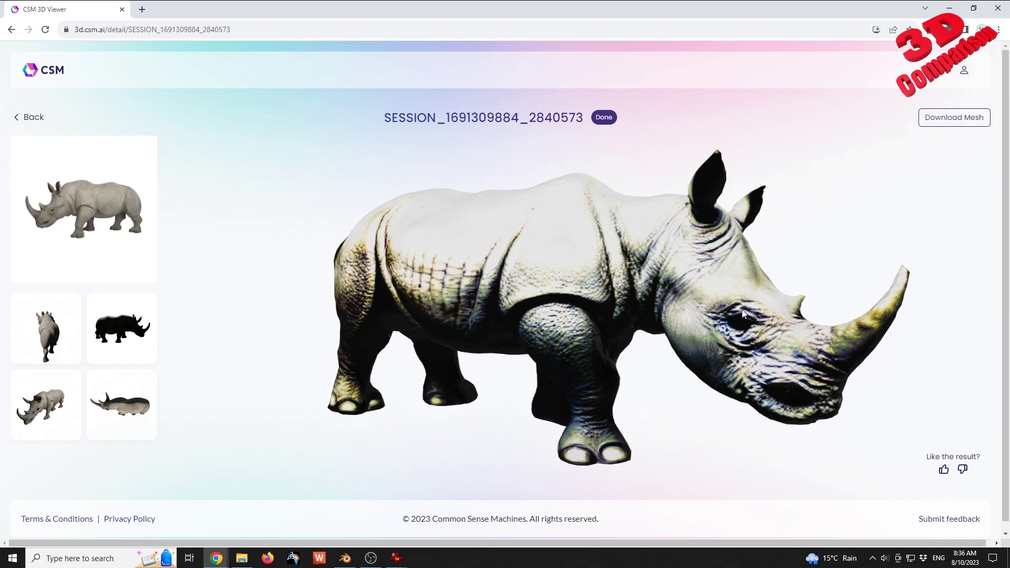
- Return to the assets list and open the golden-textured rhino model
left_click(34, 119)
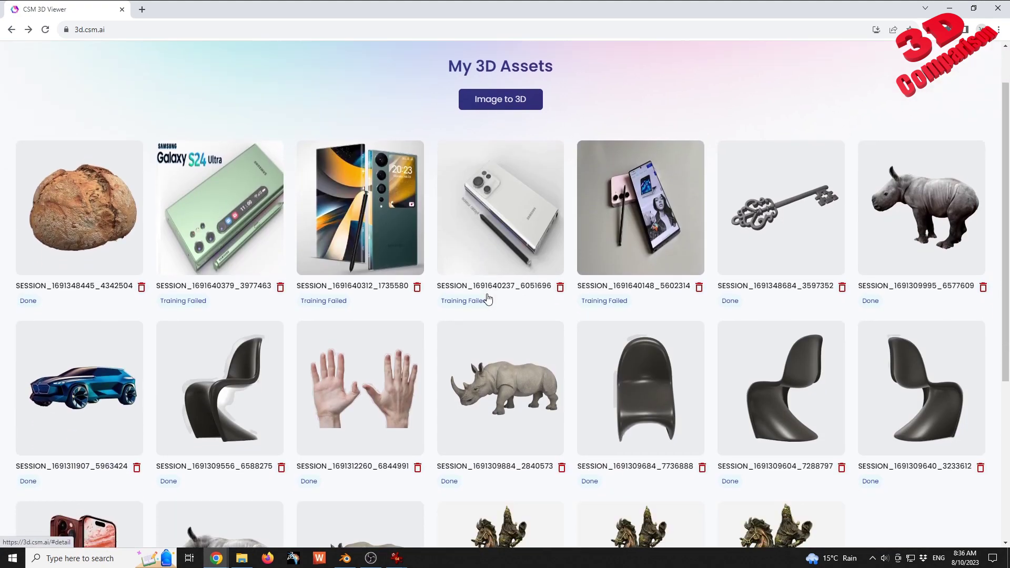
scroll(476, 308, "down", 3)
mouse_move(371, 447)
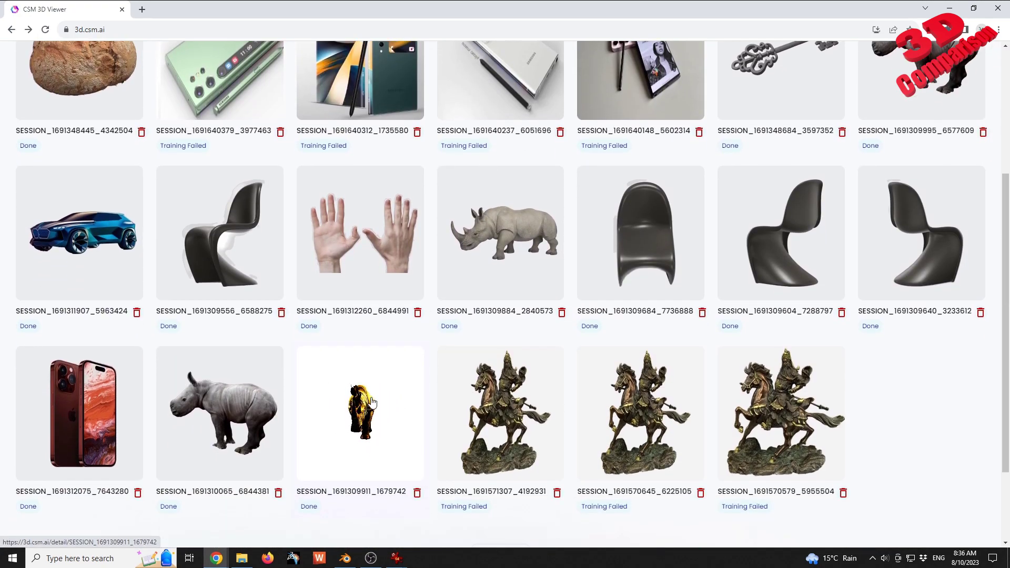
left_click(370, 448)
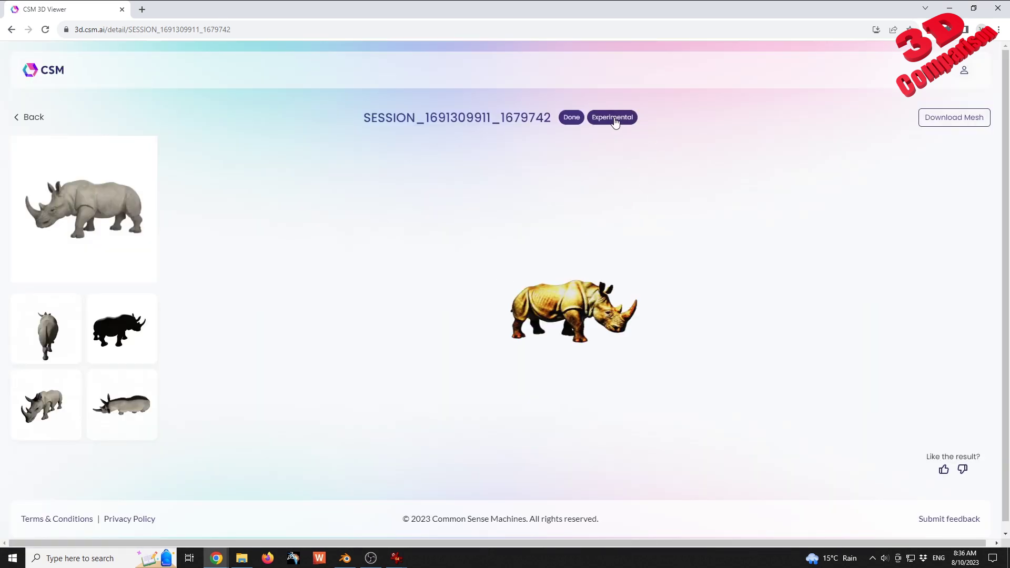
- Zoom in and rotate the golden rhino until its head faces left
scroll(566, 319, "up", 10)
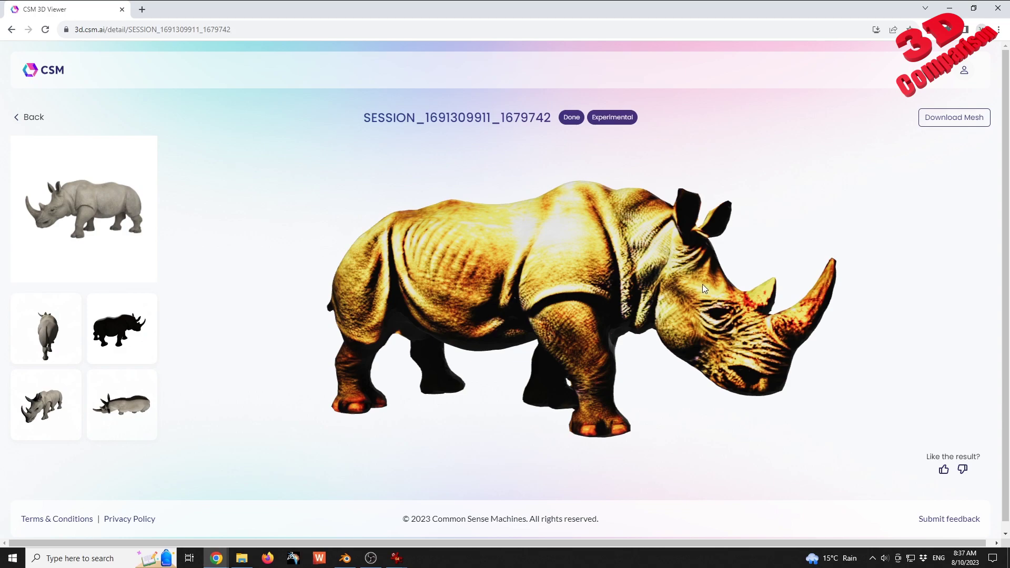
left_click_drag(705, 264, 639, 264)
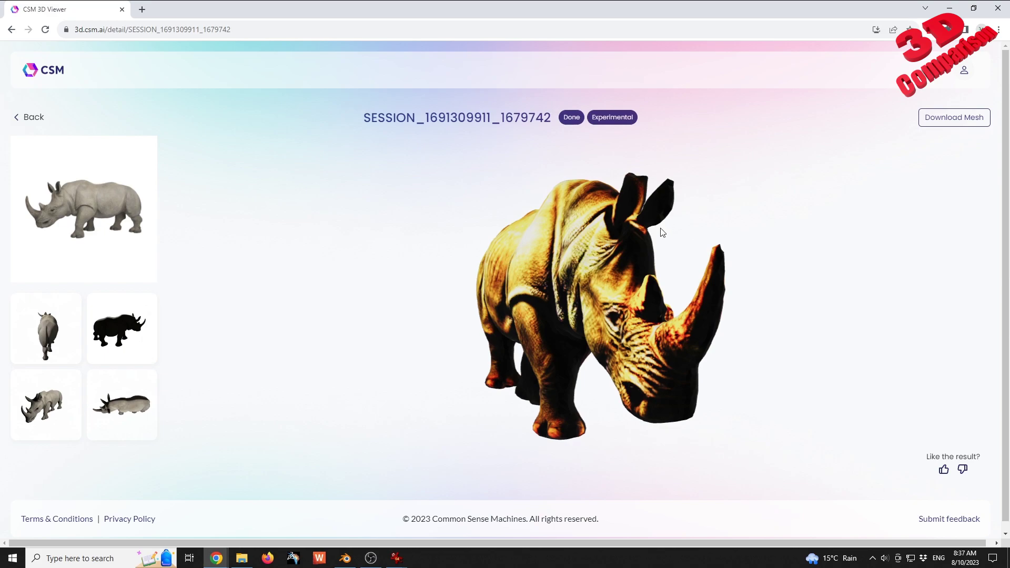
mouse_move(662, 231)
left_mouse_down()
mouse_move(528, 219)
mouse_move(715, 223)
mouse_move(500, 226)
mouse_move(584, 240)
mouse_move(678, 233)
left_mouse_up()
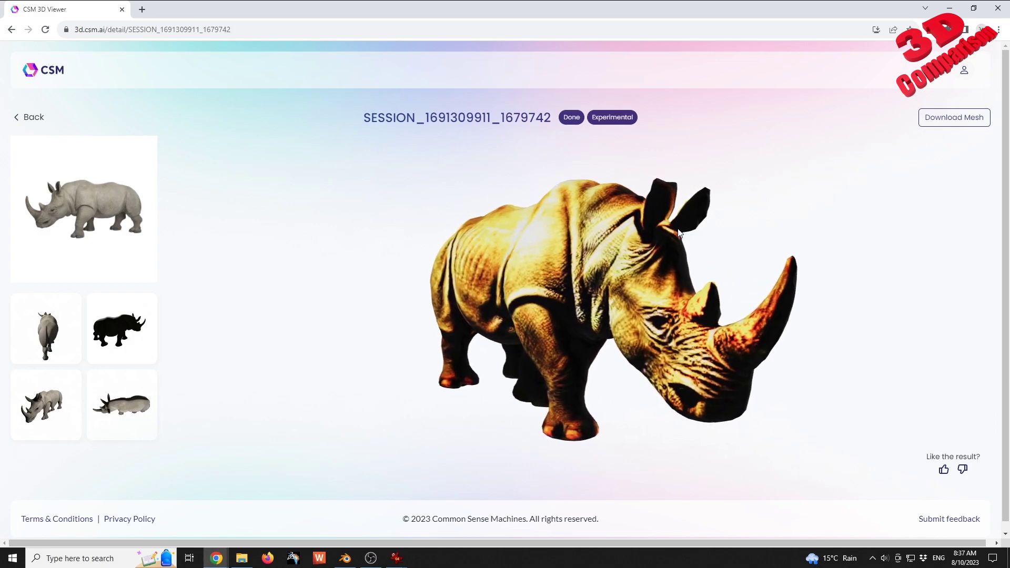
- Return to the assets list, then zoom and orbit the baby rhino model to its left side
left_click(34, 118)
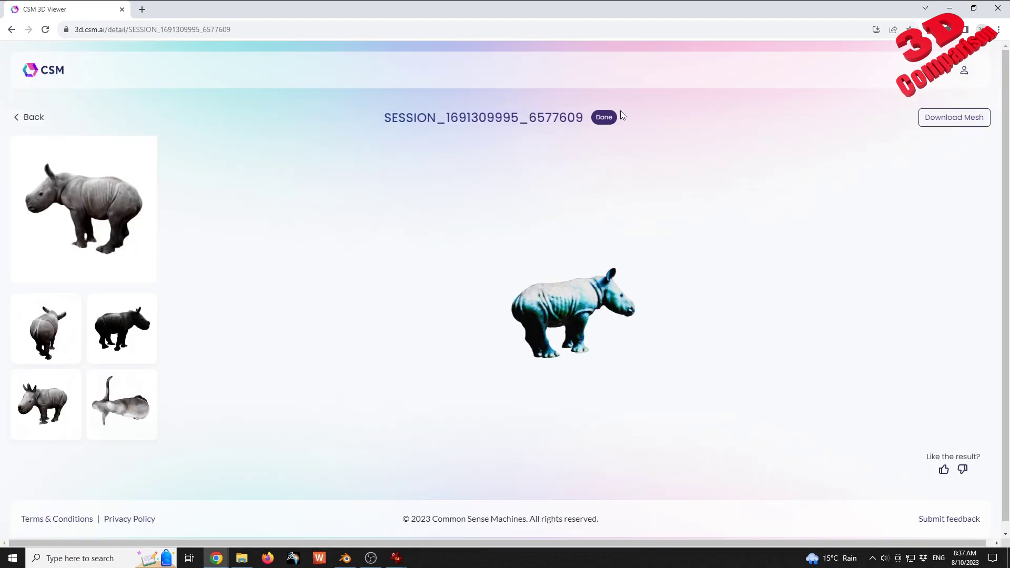
scroll(611, 325, "up", 5)
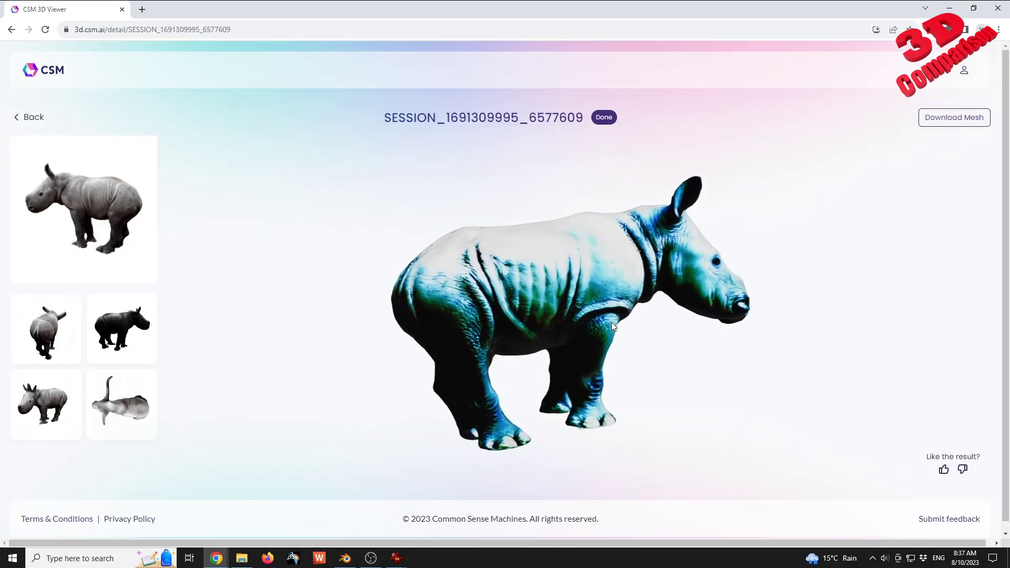
left_click_drag(714, 272, 687, 283)
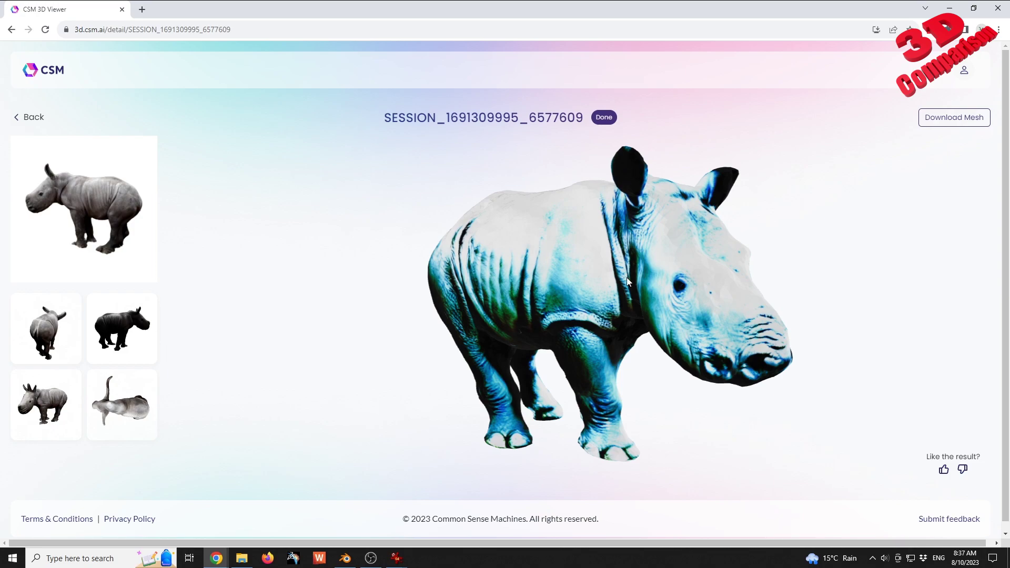
scroll(617, 335, "up", 2)
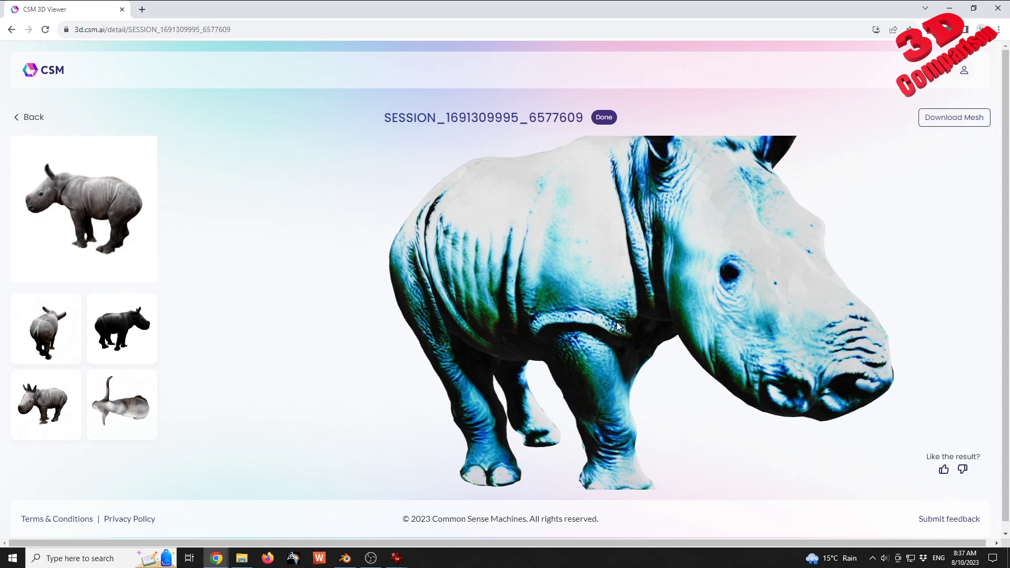
scroll(617, 327, "down", 3)
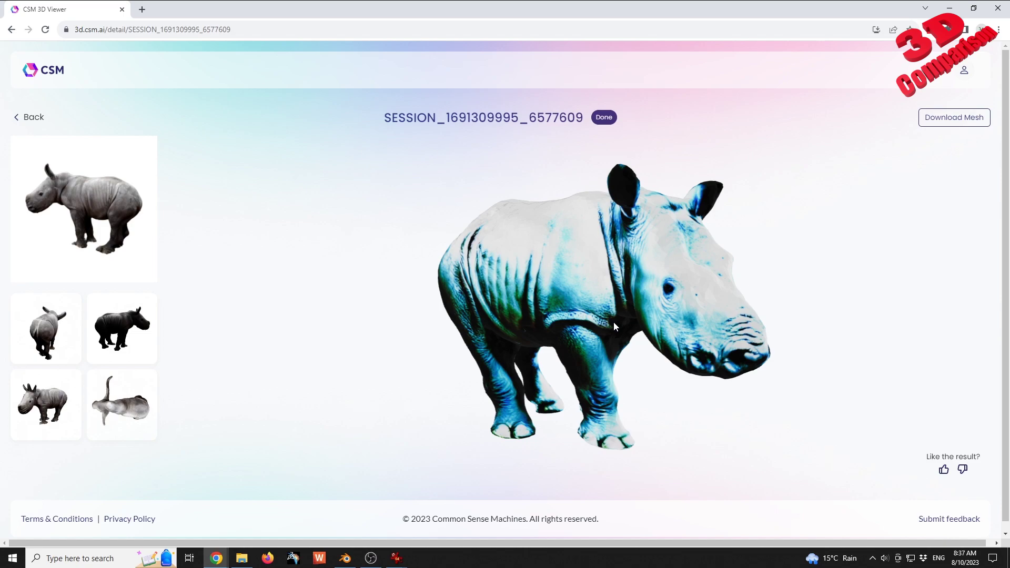
left_click_drag(721, 298, 765, 255)
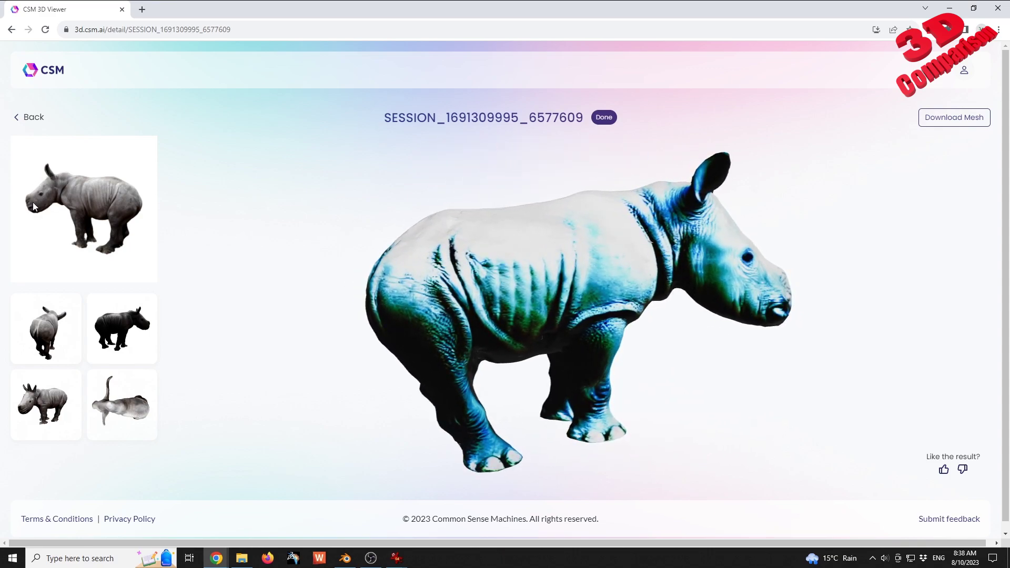
left_click_drag(747, 263, 749, 264)
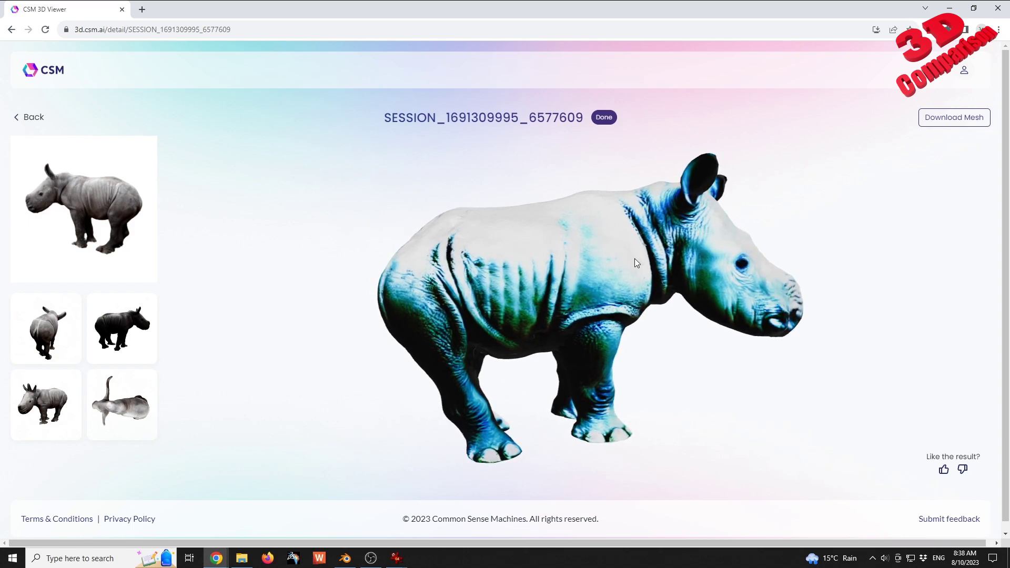
left_click_drag(662, 259, 479, 241)
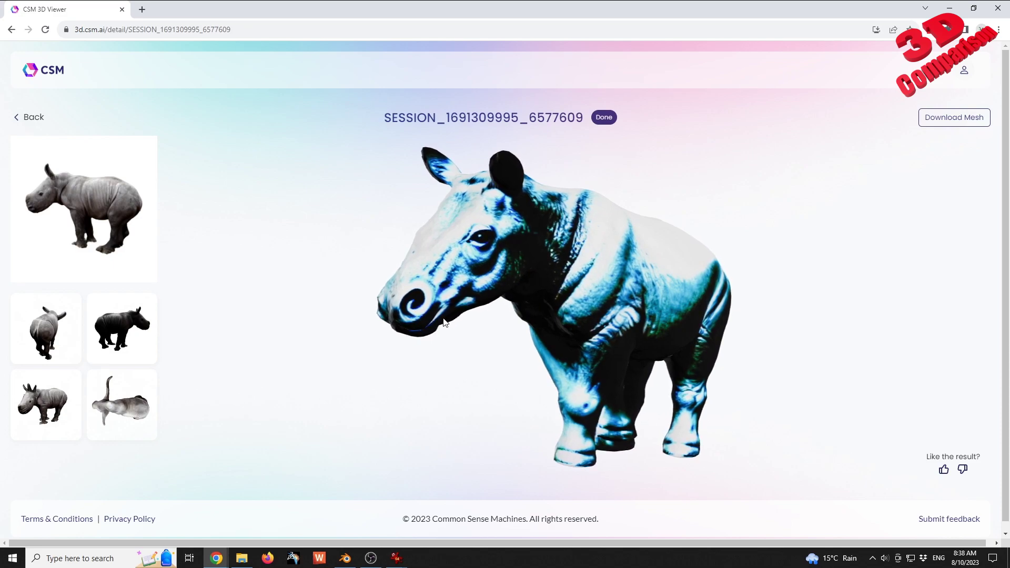
left_click_drag(479, 310, 617, 306)
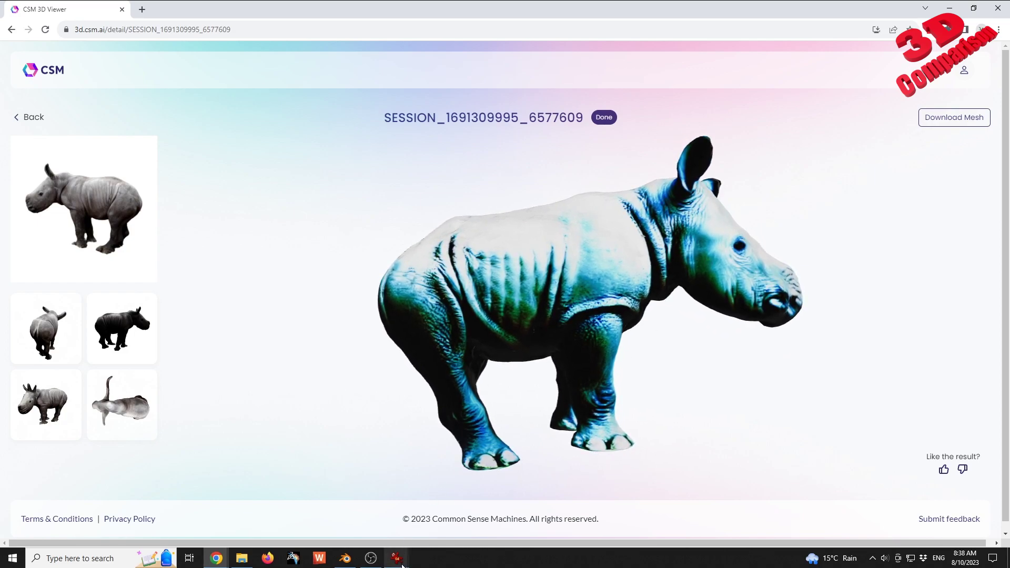
- Compare the model with the original baby rhino photo in IrfanView
mouse_move(401, 563)
left_click(425, 505)
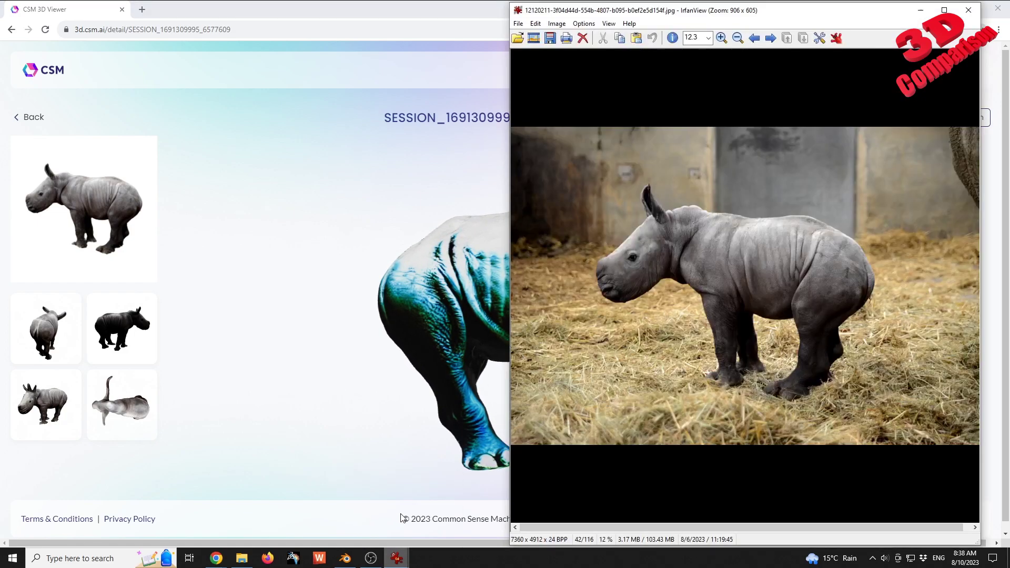
left_click(389, 222)
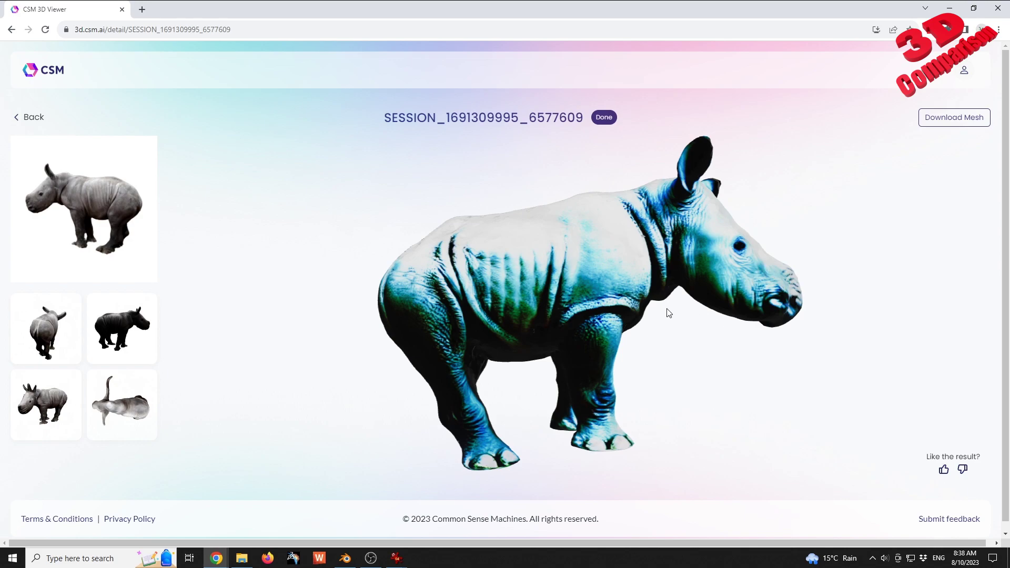
- Go back to the assets list and open the other baby rhino model session
left_click(32, 117)
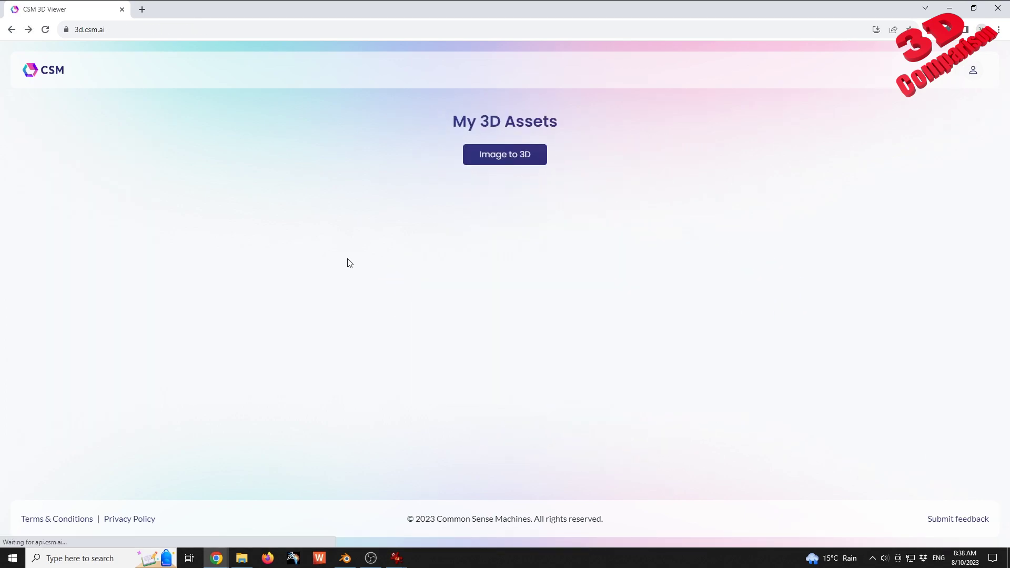
scroll(477, 318, "down", 6)
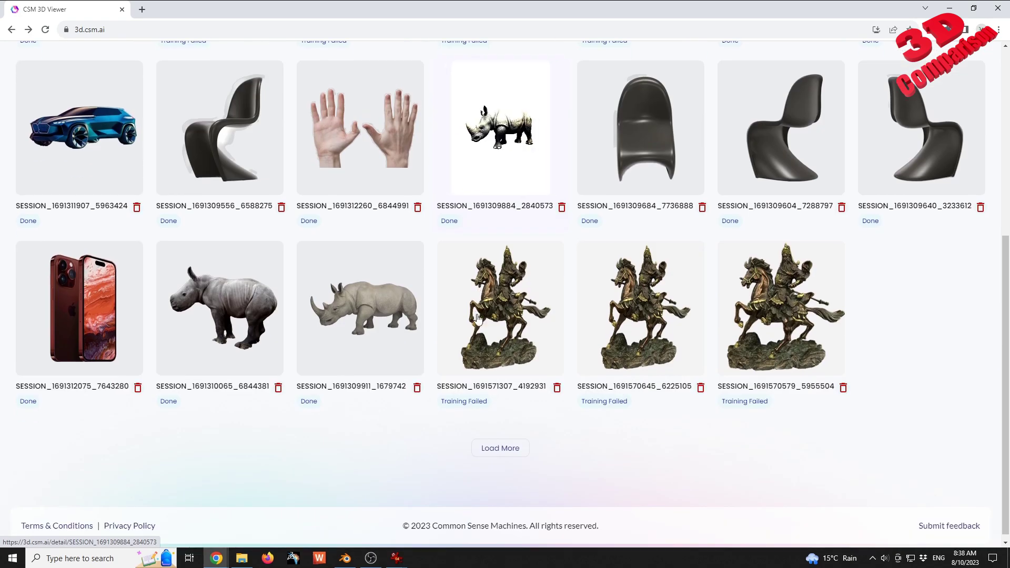
left_click(232, 301)
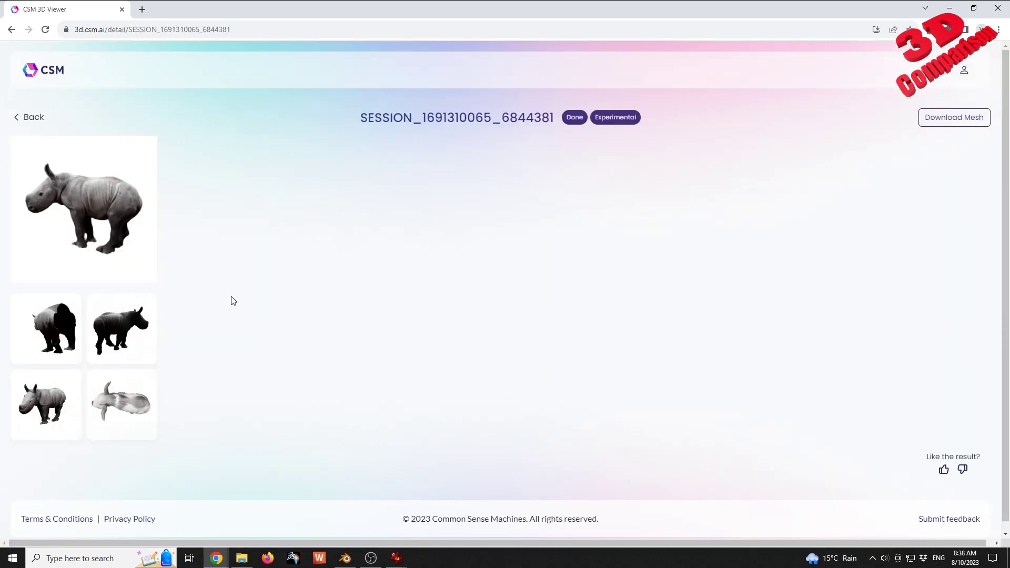
scroll(569, 304, "up", 5)
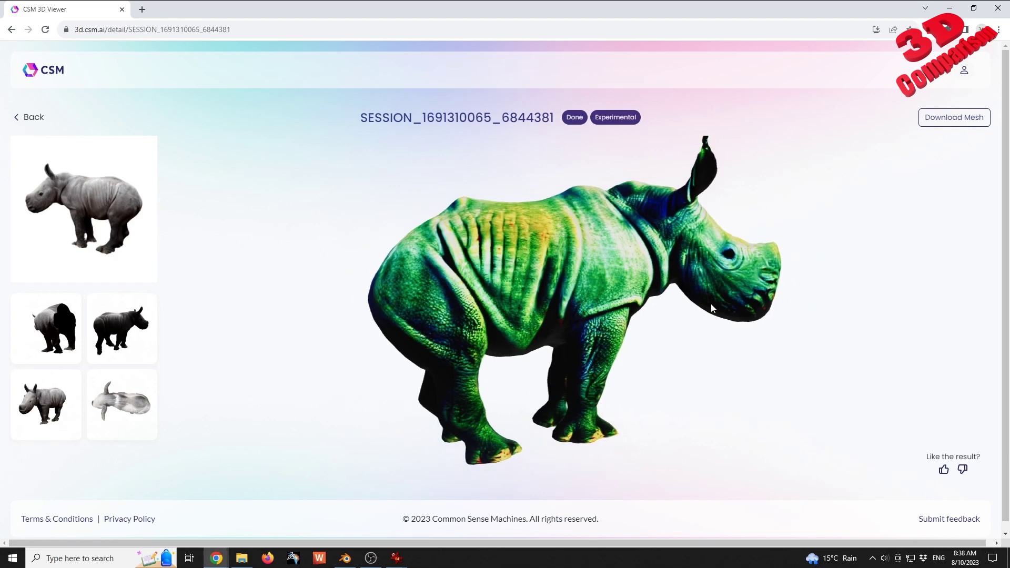
- Orbit the green rhino to view it from front, rear, both sides and above, then go Back
left_click_drag(702, 297, 624, 318)
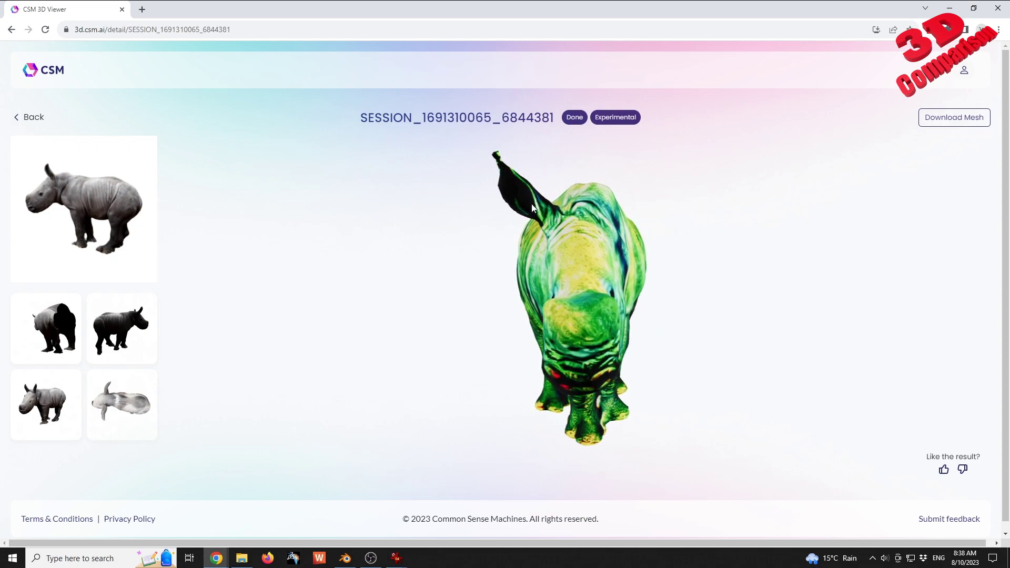
left_click_drag(569, 258, 601, 262)
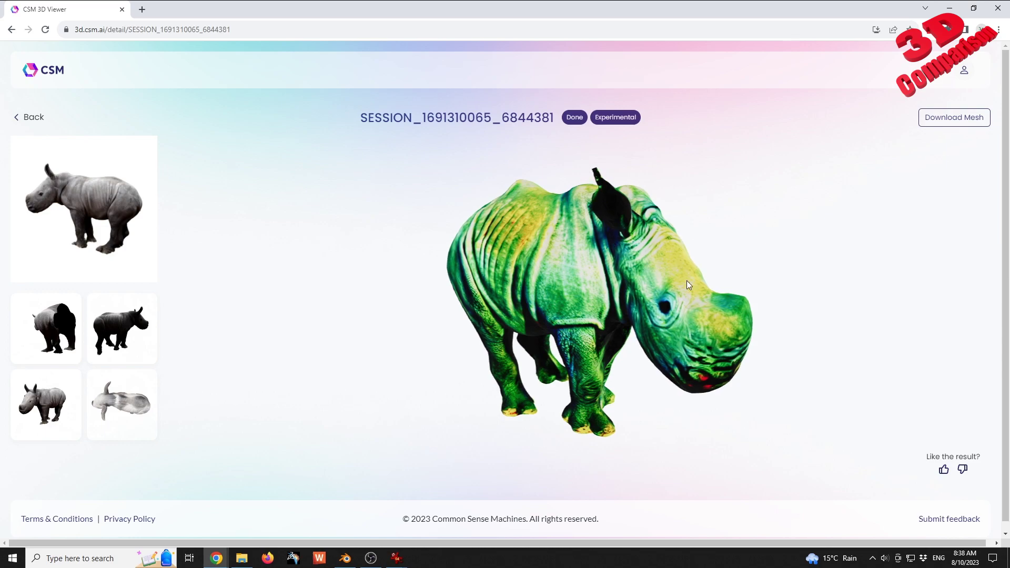
left_click_drag(722, 299, 597, 255)
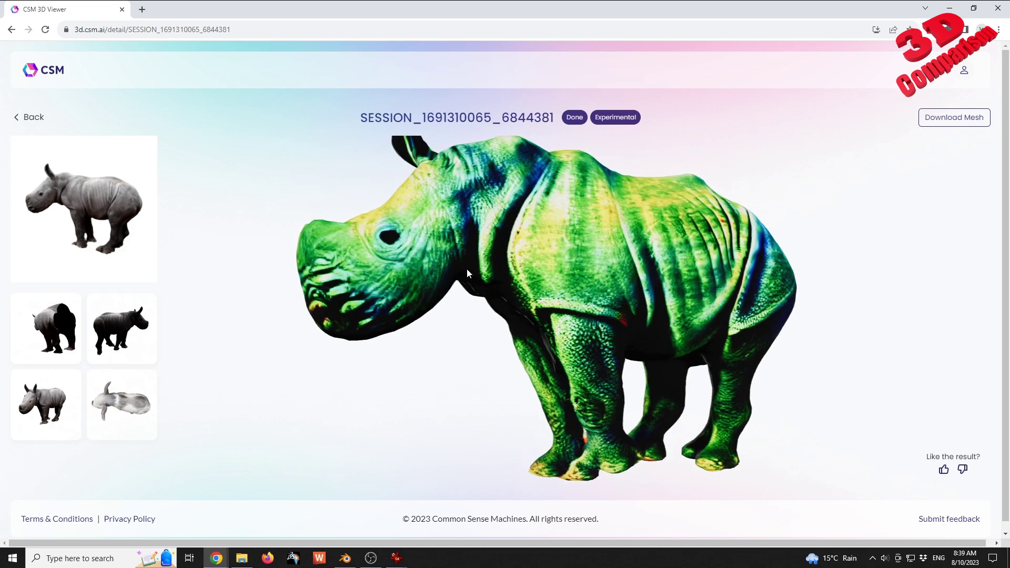
left_click_drag(441, 262, 685, 238)
mouse_move(674, 273)
left_mouse_down()
mouse_move(711, 291)
mouse_move(681, 288)
left_mouse_up()
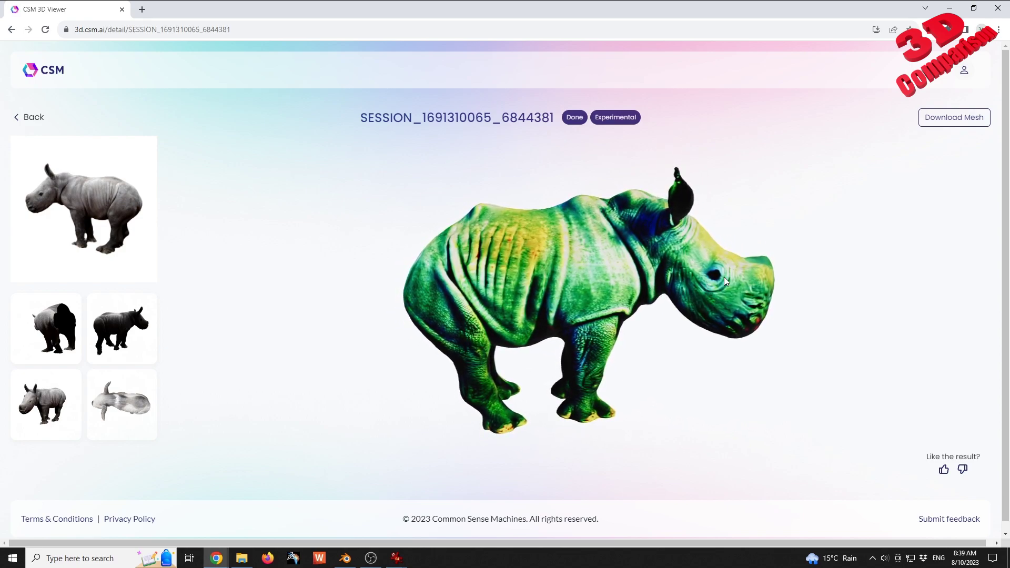
left_click_drag(723, 276, 595, 266)
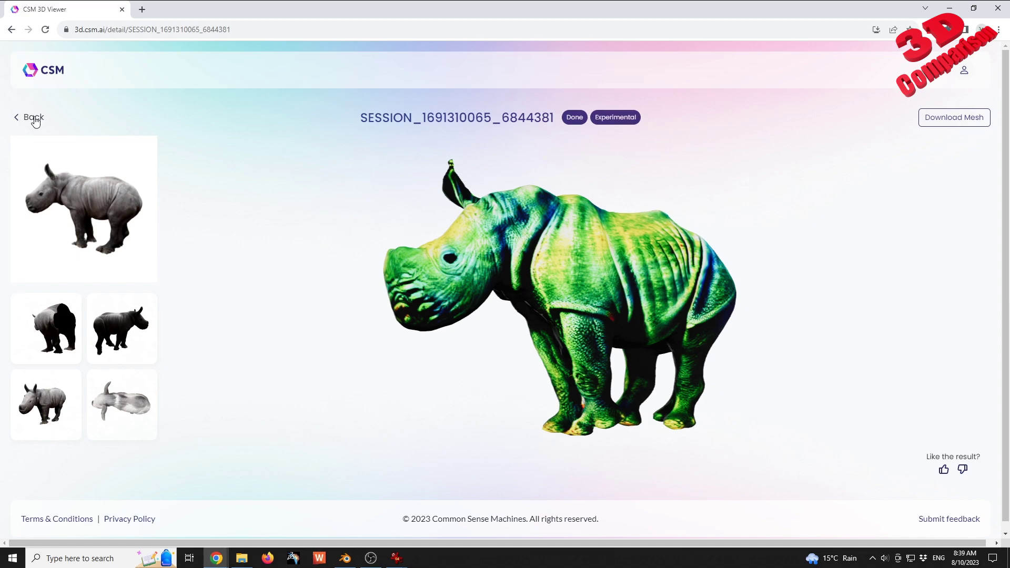
left_click(33, 118)
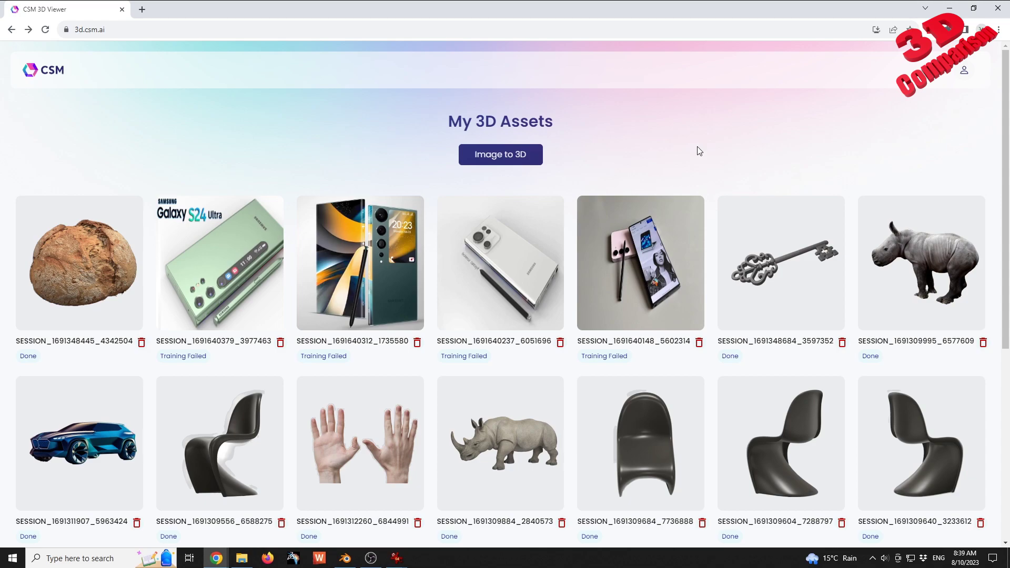
- Open the adult rhino asset's detail page
scroll(697, 148, "down", 1)
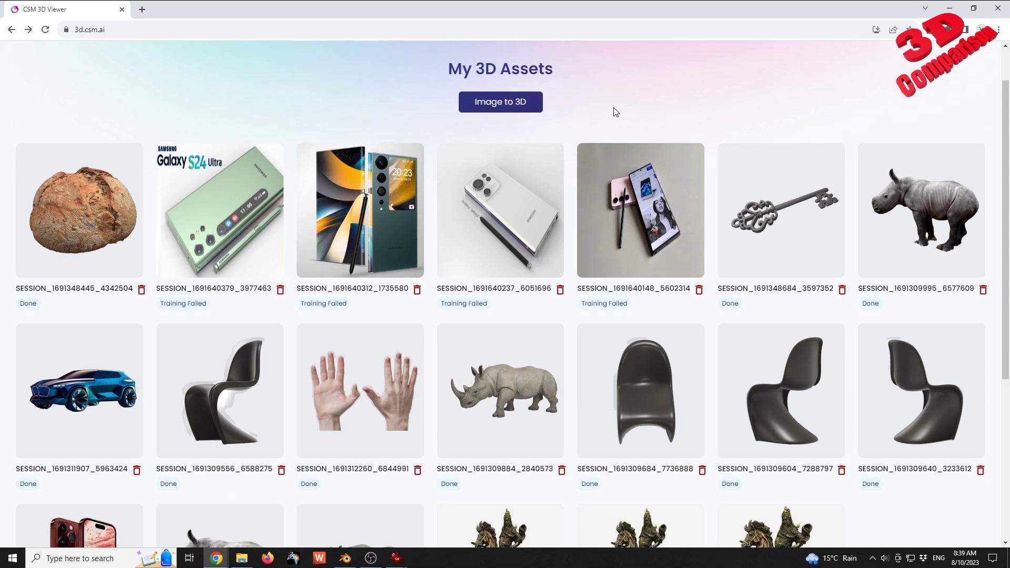
scroll(685, 133, "up", 1)
scroll(685, 133, "down", 1)
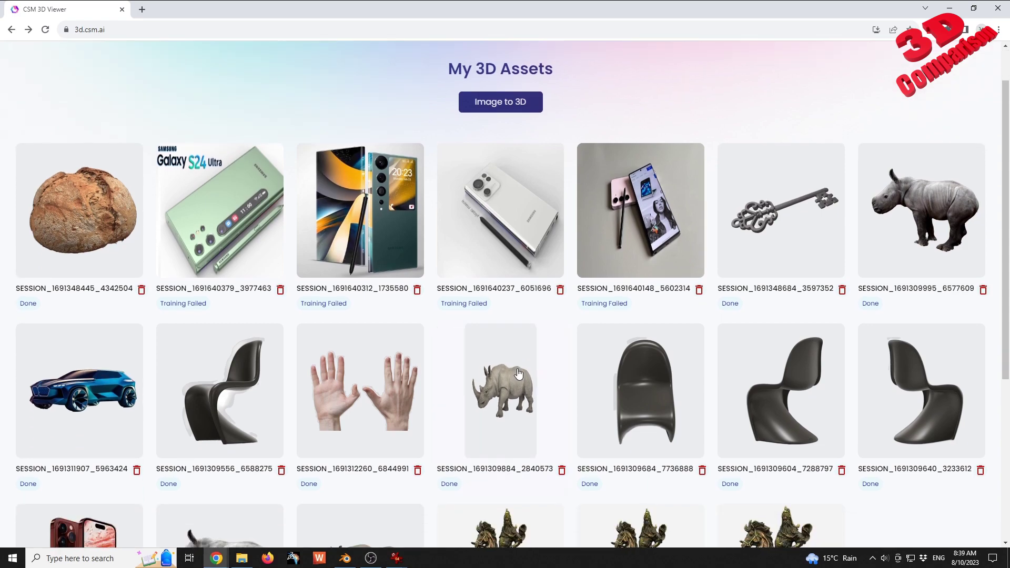
left_click(514, 385)
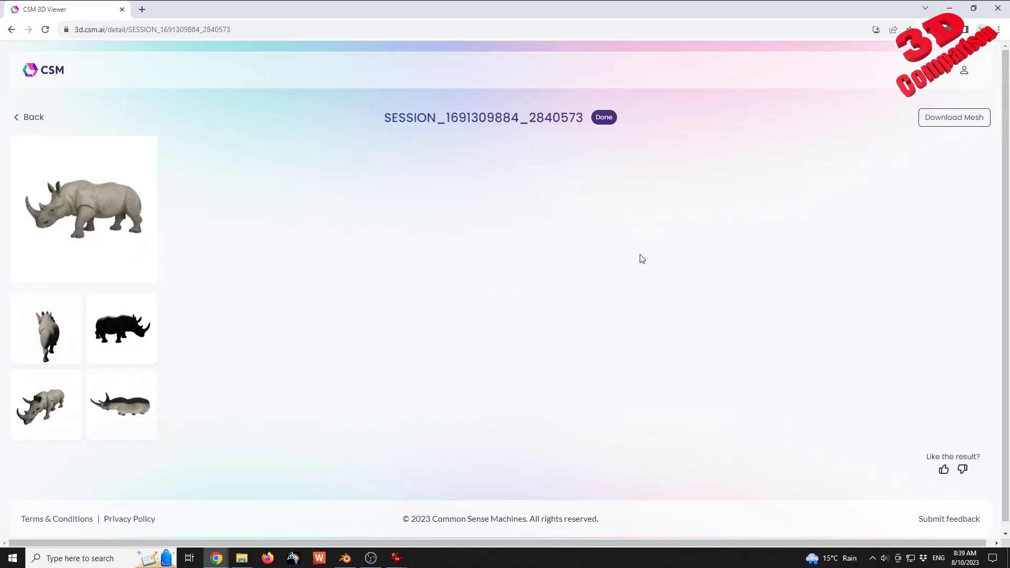
- Download the adult rhino mesh in GLB format as mesh (1).glb and dismiss the notice
left_click(950, 120)
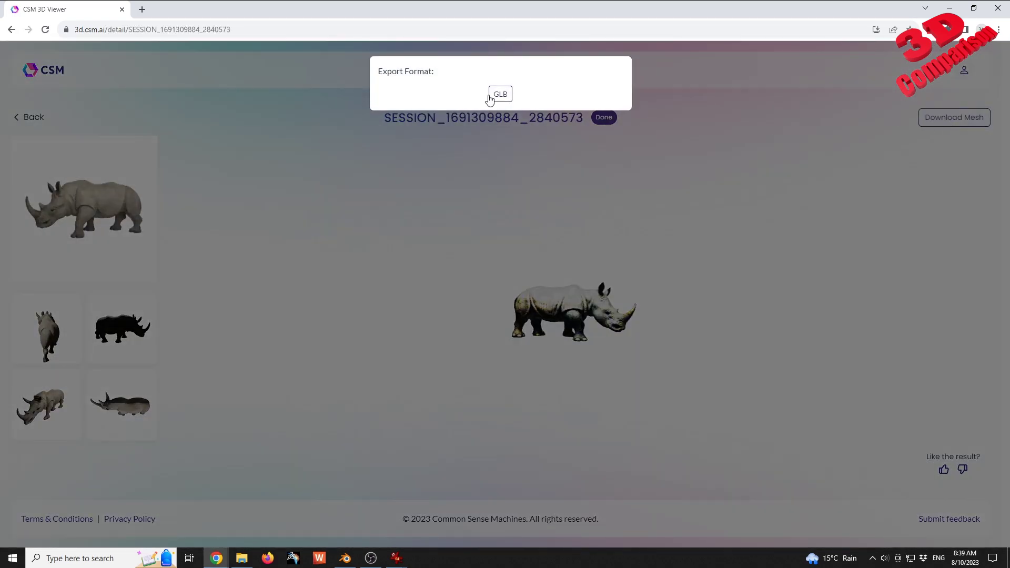
left_click(502, 94)
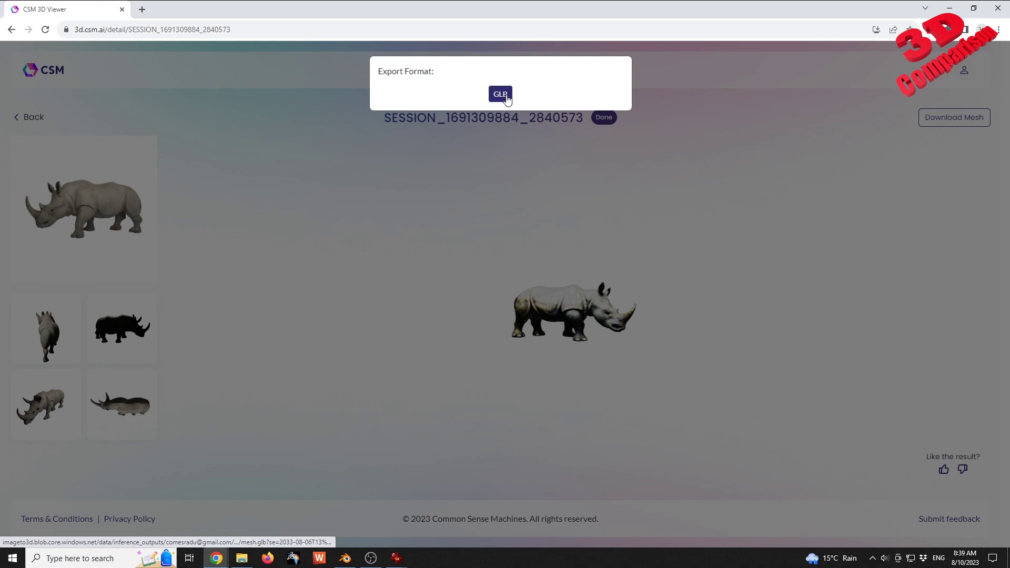
left_click(506, 98)
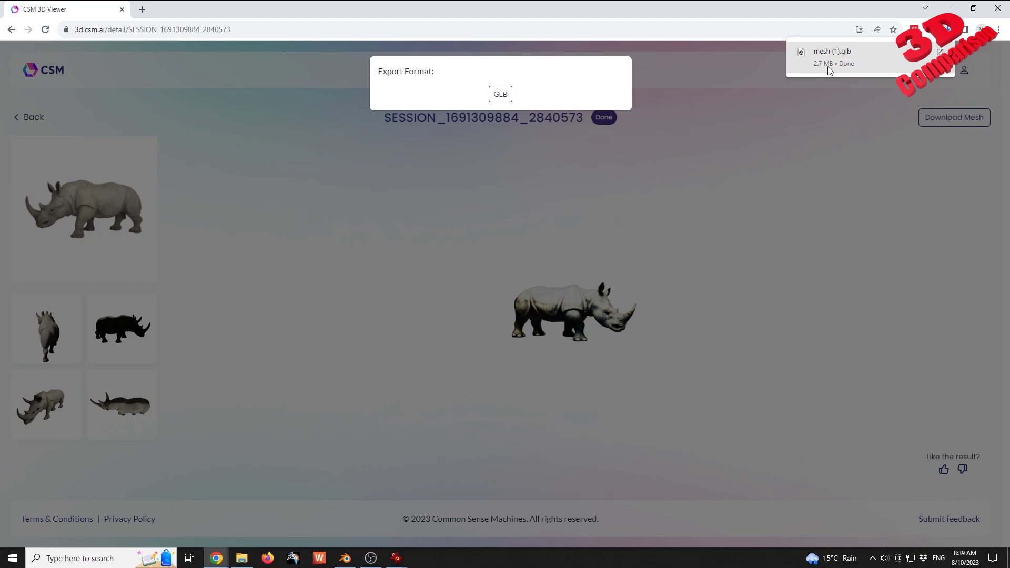
left_click(793, 271)
- Open the baby rhino asset, orbit it, and download its mesh as GLB (mesh (2).glb)
left_click(22, 118)
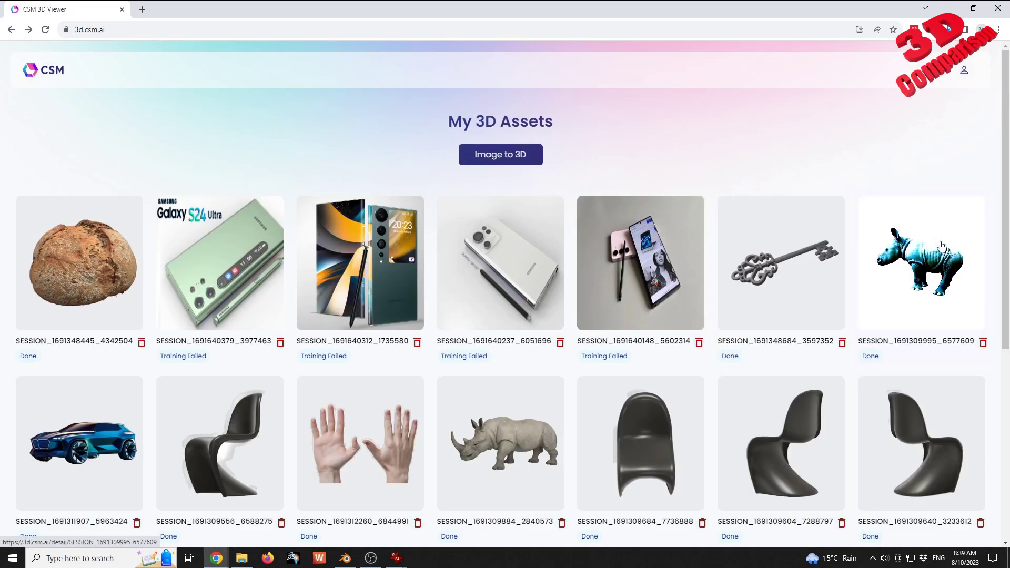
left_click(939, 244)
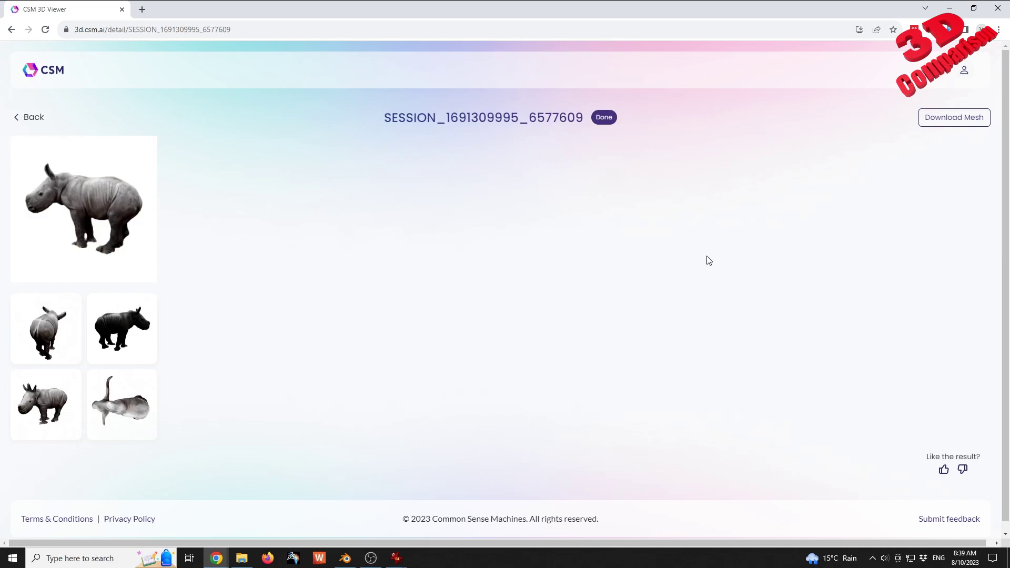
left_click_drag(620, 358, 589, 297)
scroll(589, 302, "up", 3)
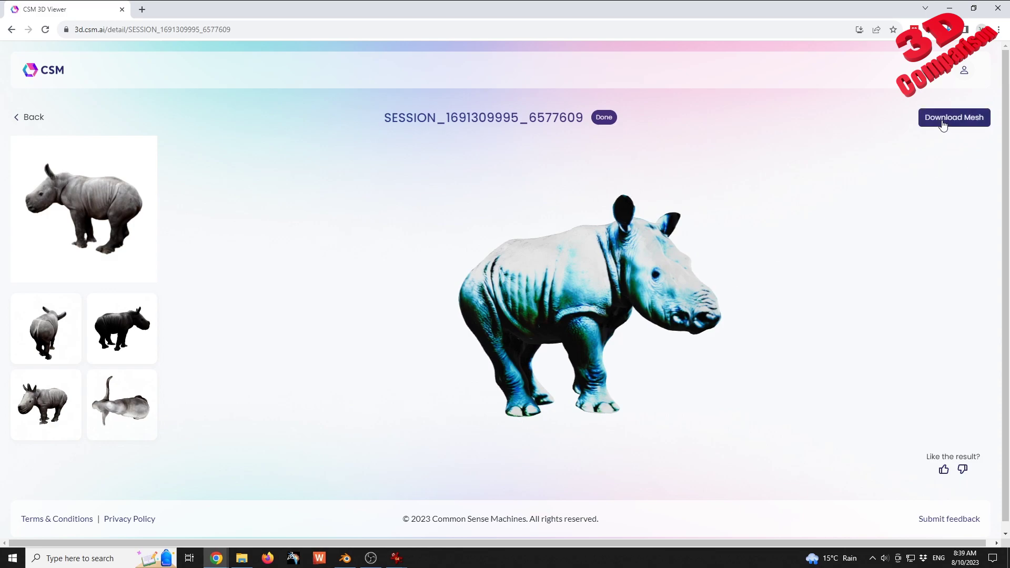
left_click(942, 119)
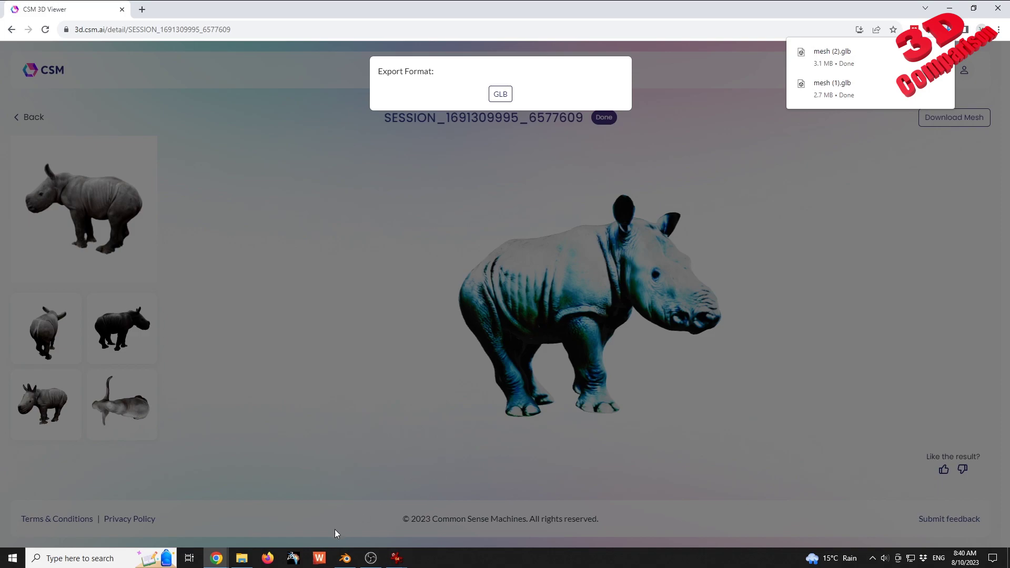
left_click(347, 502)
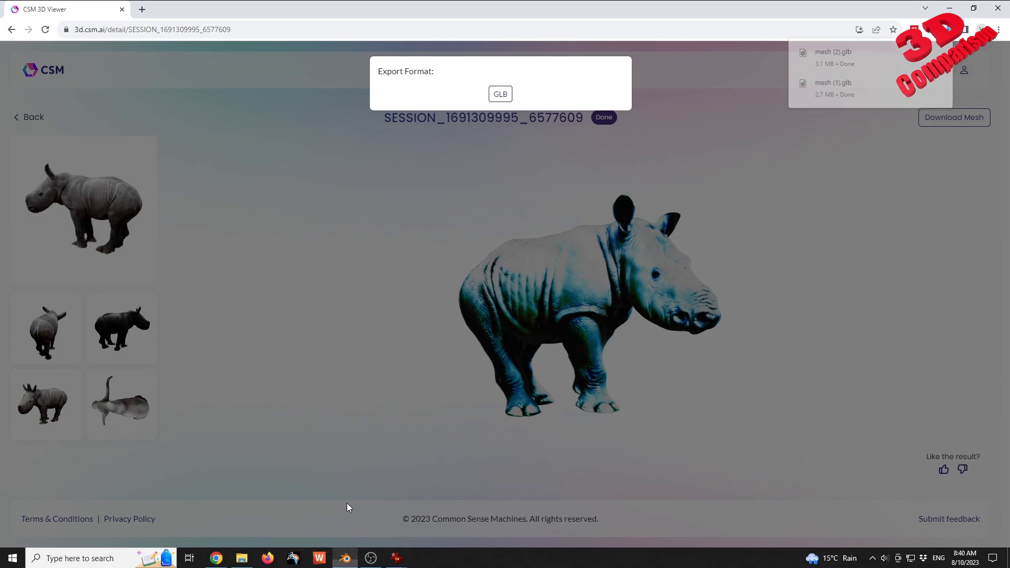
- Import Downloads/mesh (1).glb into the scene as a glTF 2.0 file
left_click(19, 19)
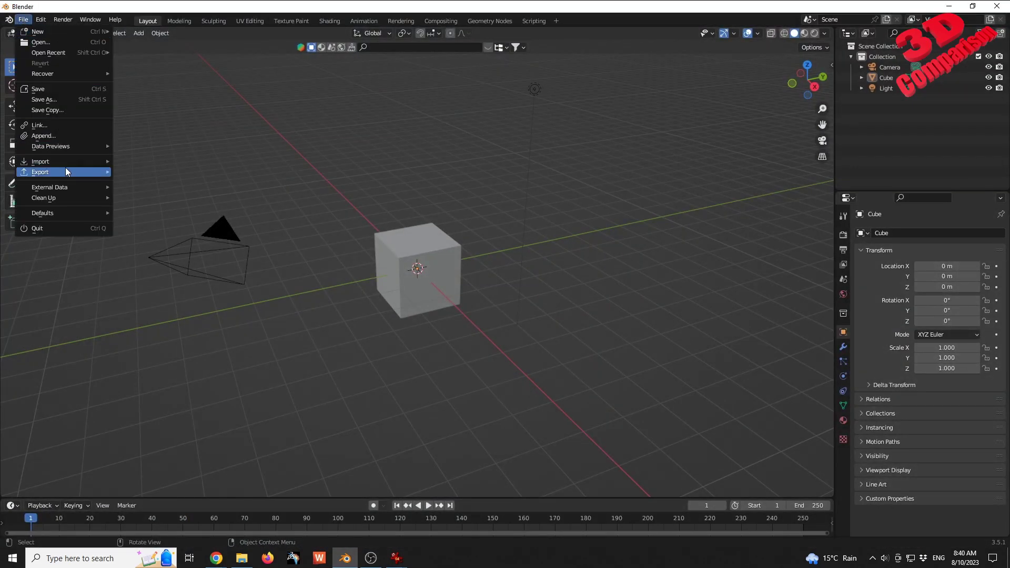
mouse_move(68, 164)
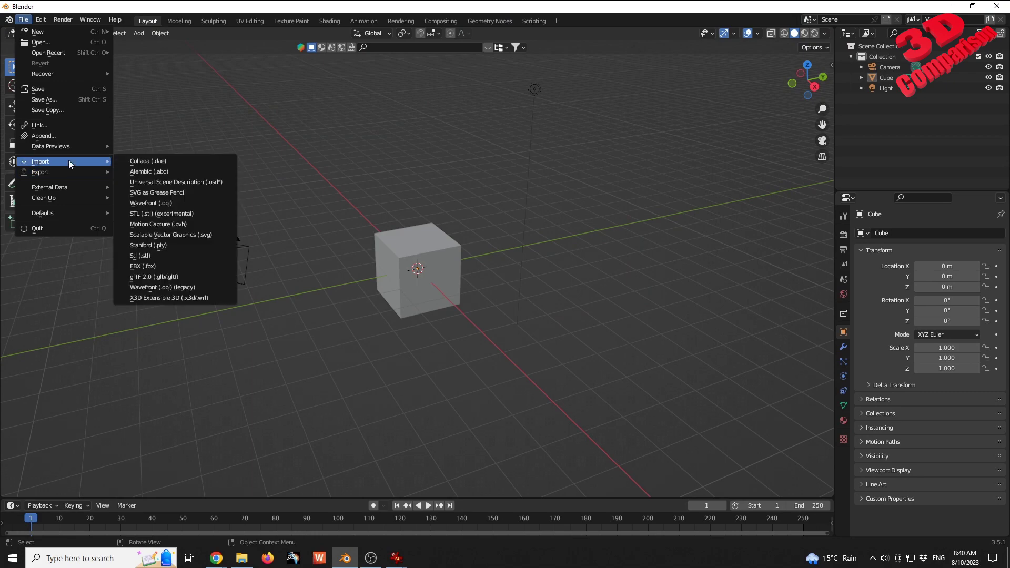
left_click(169, 277)
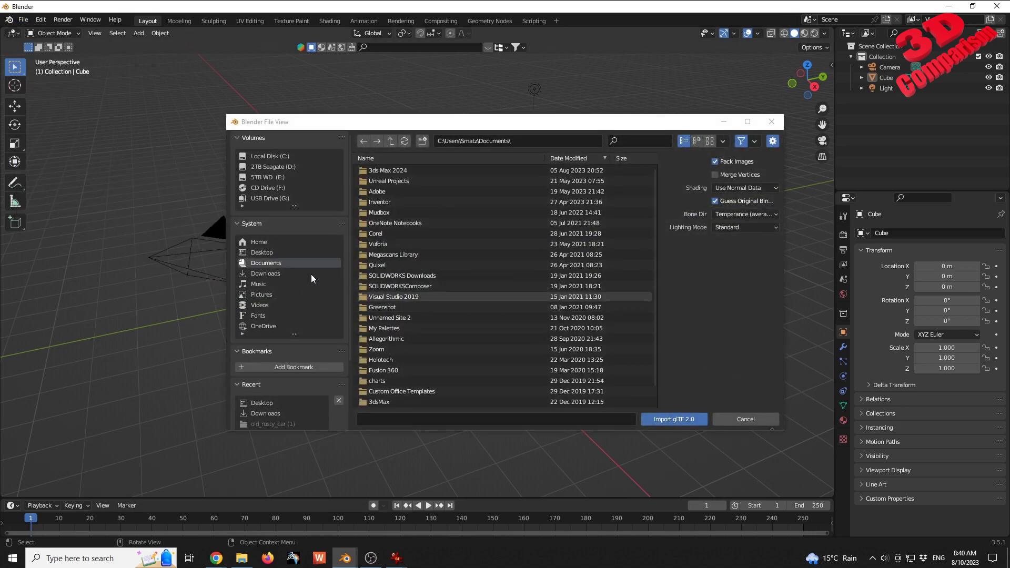
left_click(271, 272)
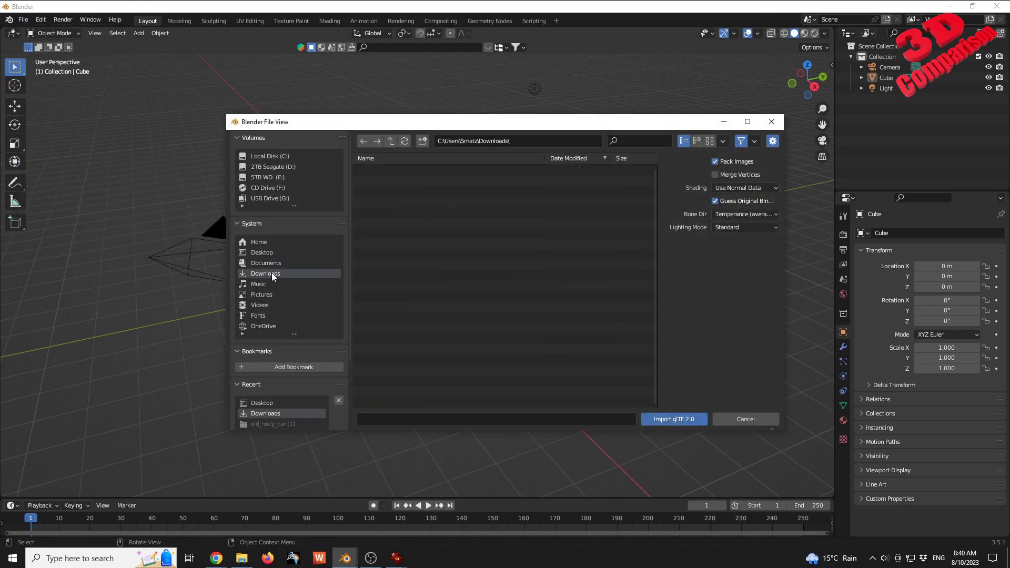
scroll(418, 226, "down", 2)
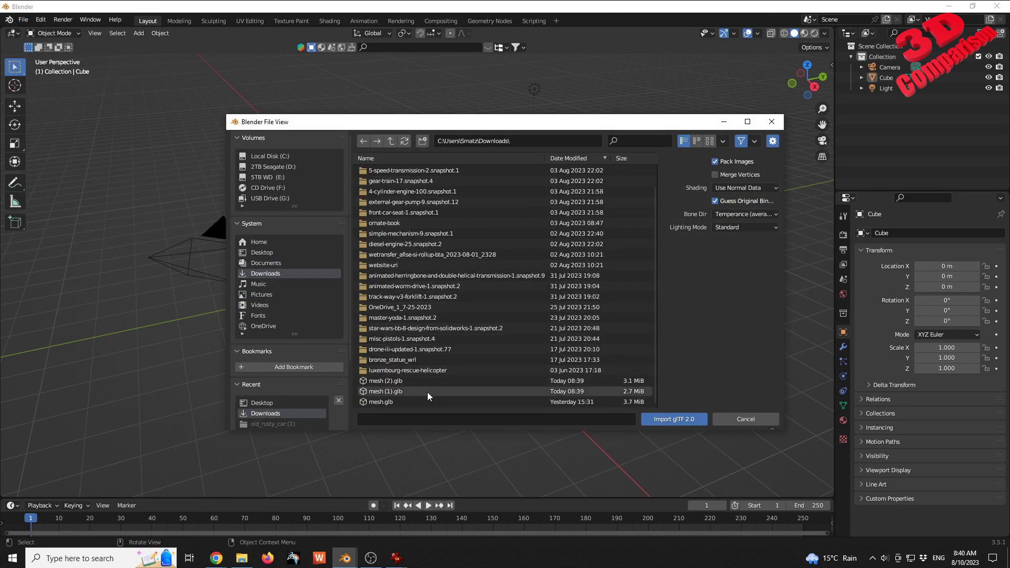
left_click(412, 392)
left_click(683, 420)
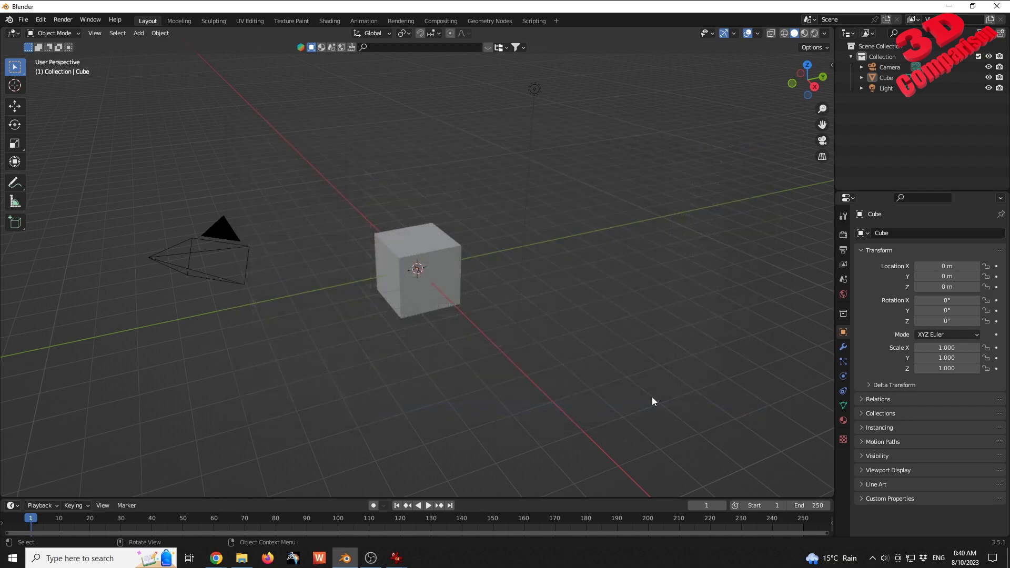
- Delete the default cube and show the selected rhino in Material Preview
left_click(441, 261)
key("s")
key("Delete")
scroll(466, 273, "up", 3)
mouse_move(465, 273)
middle_mouse_down()
mouse_move(512, 261)
mouse_move(470, 270)
middle_mouse_up()
left_click(806, 34)
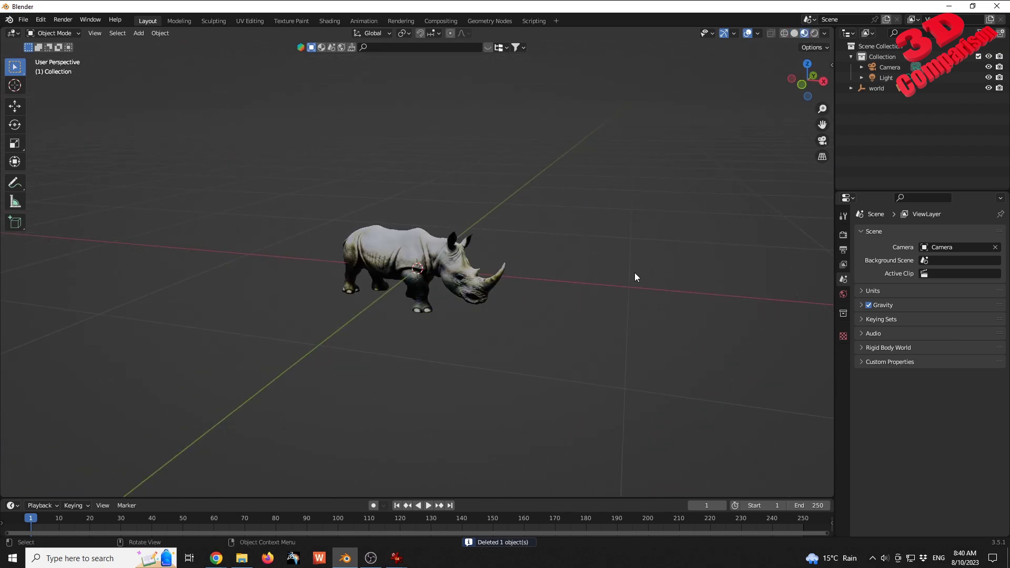
left_click(458, 262)
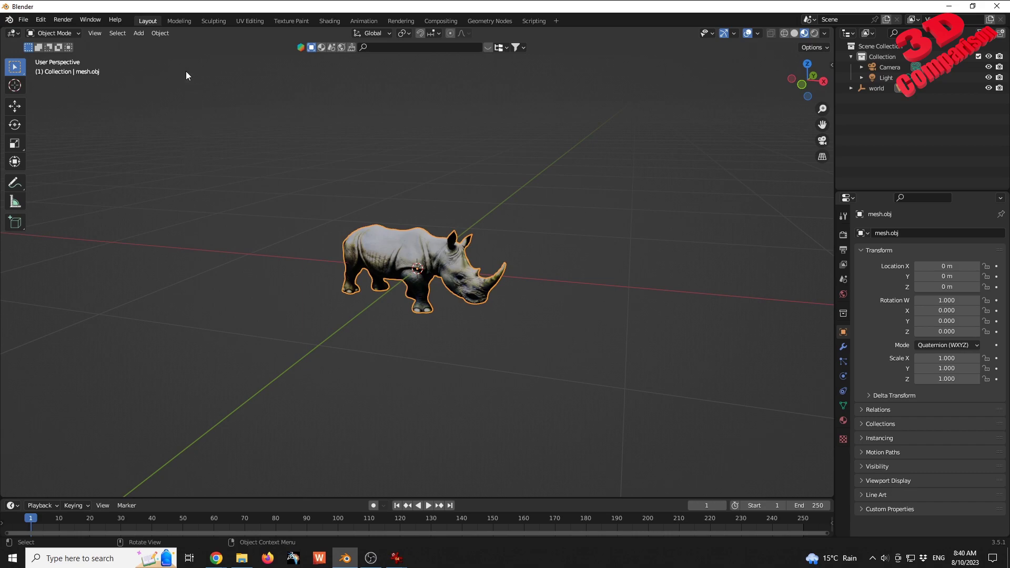
- In the UV Editing workspace, start saving the rhino's texture image
left_click(244, 22)
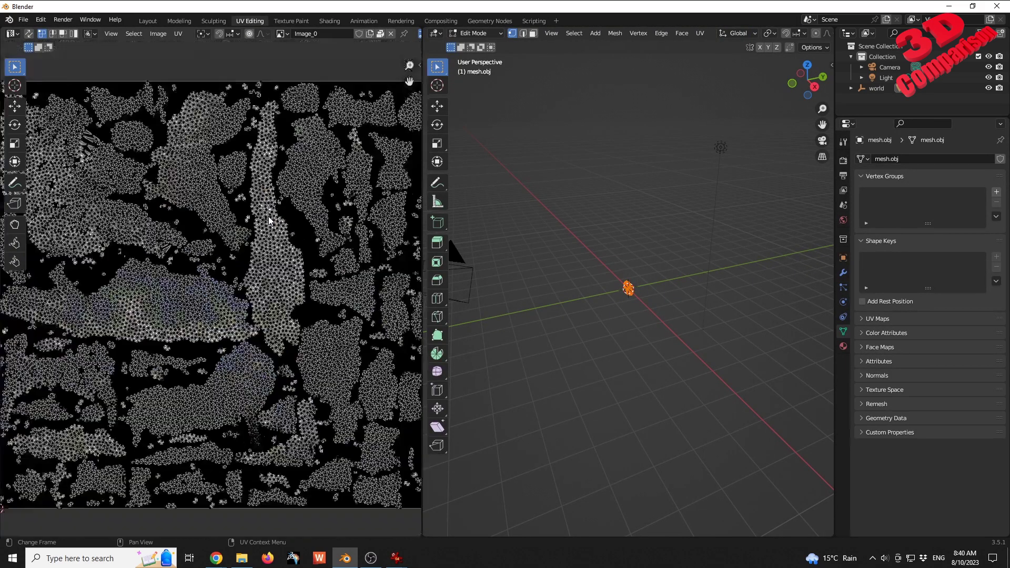
scroll(268, 216, "down", 4)
scroll(268, 216, "up", 3)
left_click(159, 34)
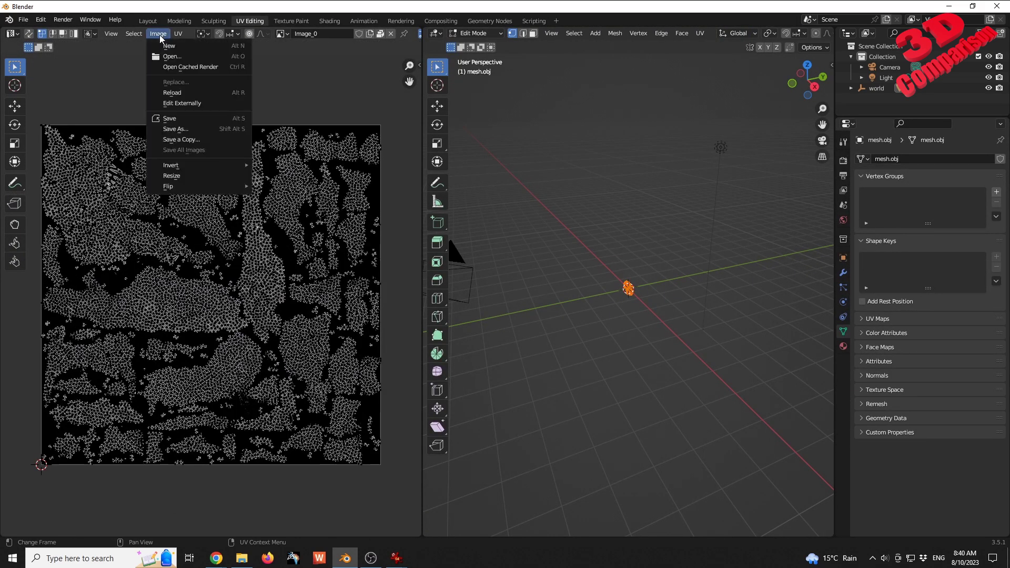
left_click(199, 126)
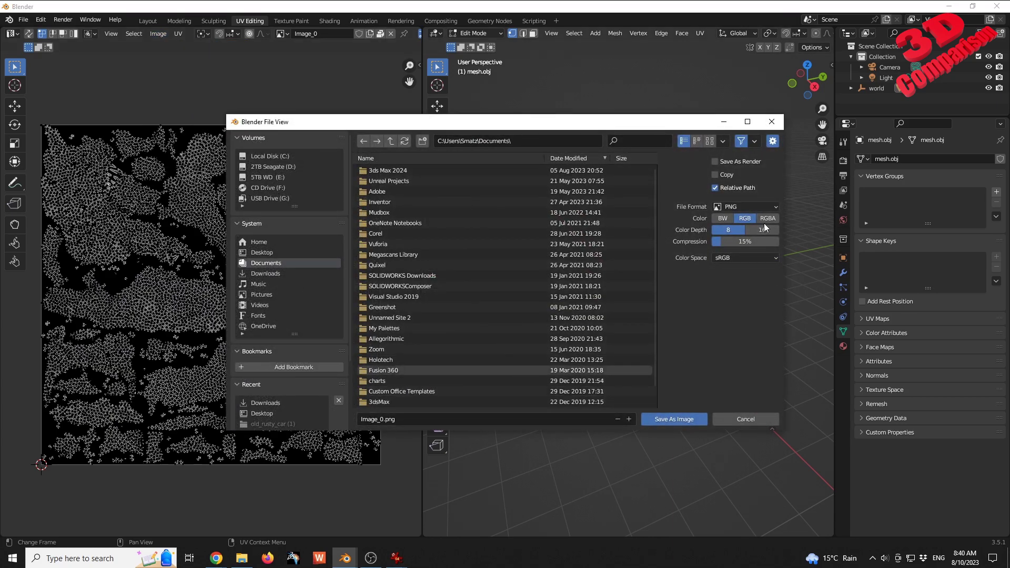
- Set the image format to JPEG at 100% quality, named adult.jpg, in the Desktop folder
left_click(757, 205)
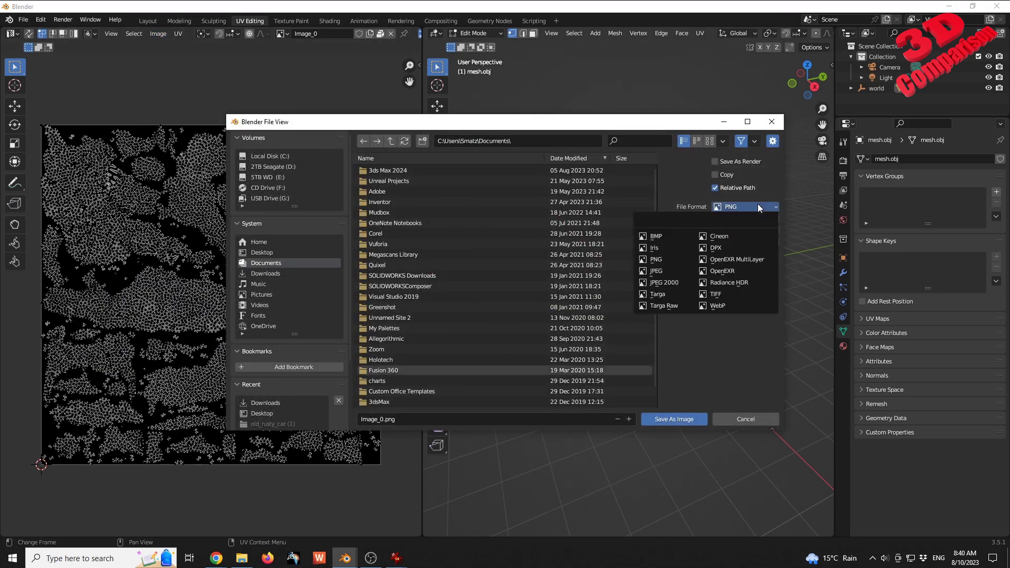
left_click(657, 270)
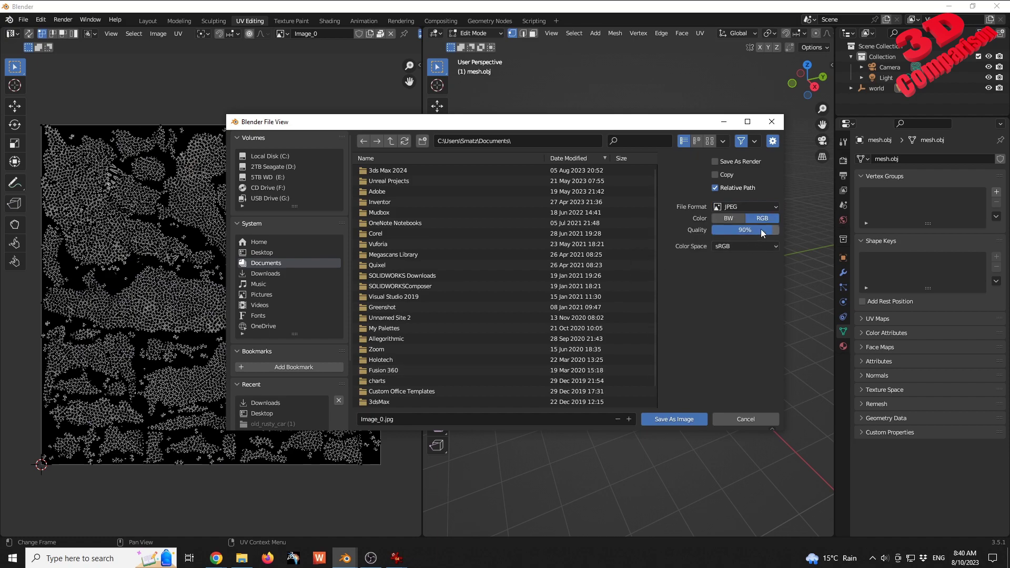
left_click_drag(761, 229, 788, 229)
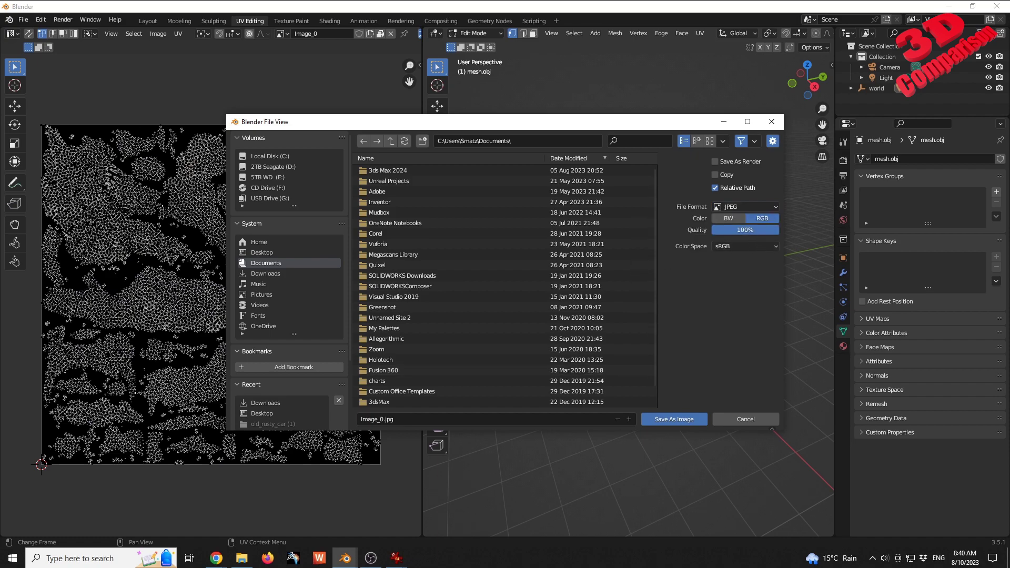
left_click(412, 419)
type("a")
type("dult.jpg")
left_click(259, 252)
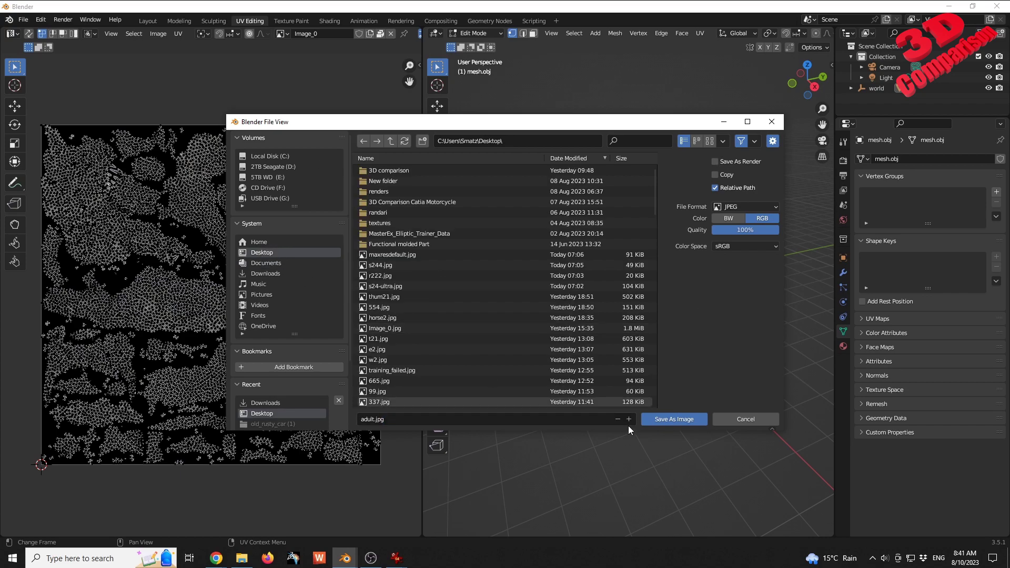
- Save the image, then deselect the mesh and orbit to the rhino's side
left_click(674, 418)
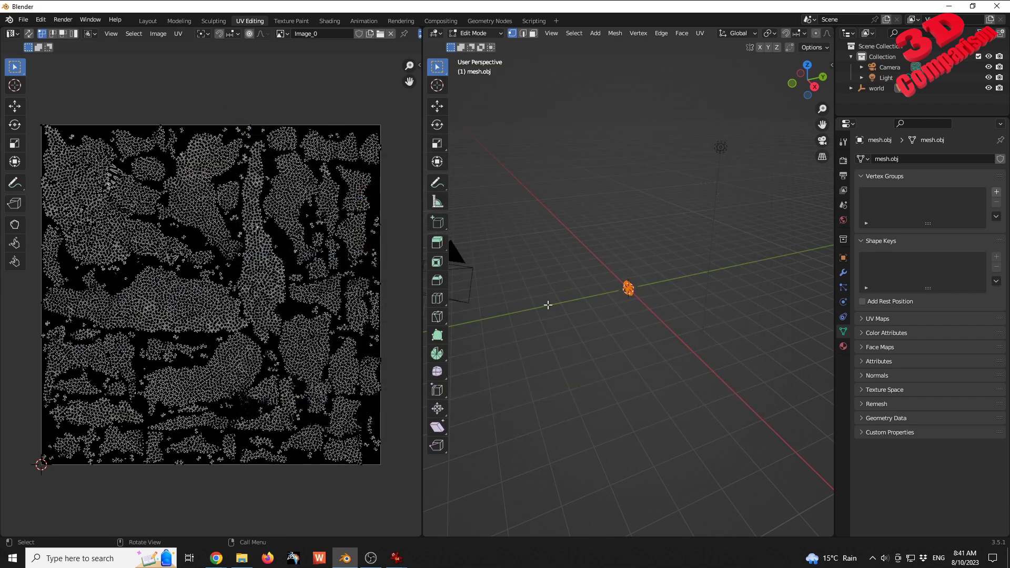
scroll(601, 280, "up", 15)
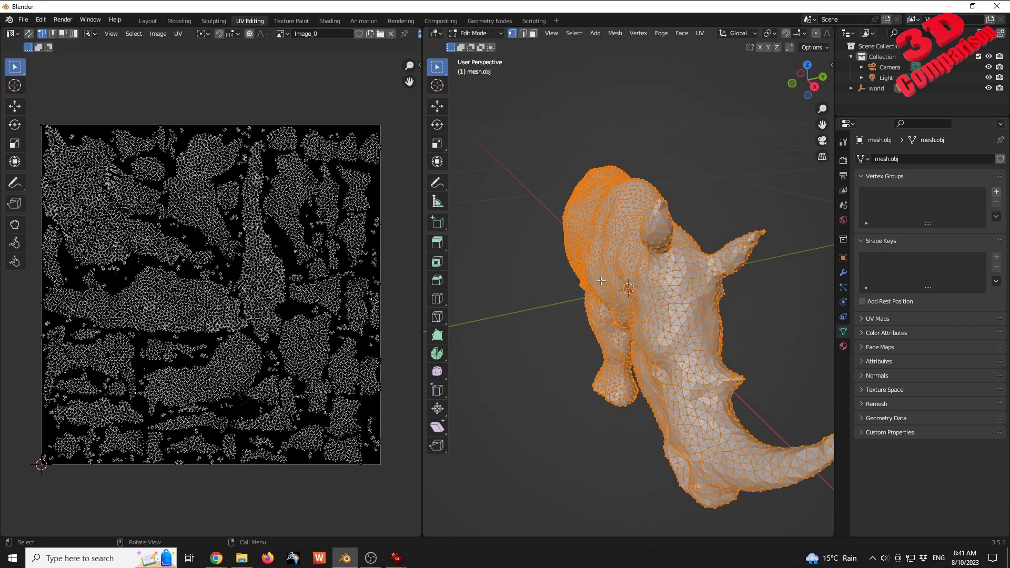
left_click(546, 267)
middle_click_drag(641, 242, 584, 252)
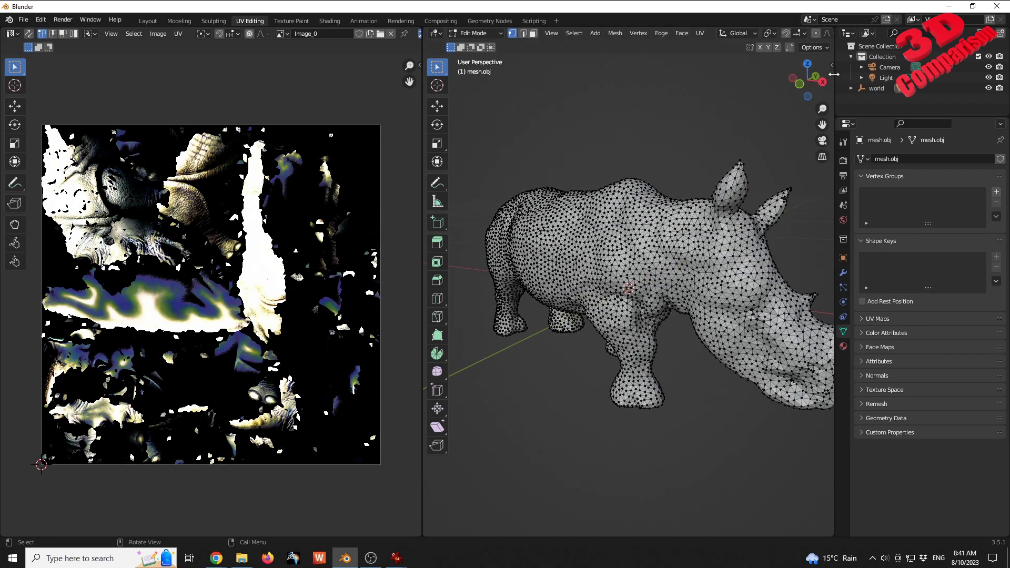
- Widen the 3D view and show the rhino in Material Preview with its baked texture
left_click_drag(834, 75, 964, 74)
left_click(951, 36)
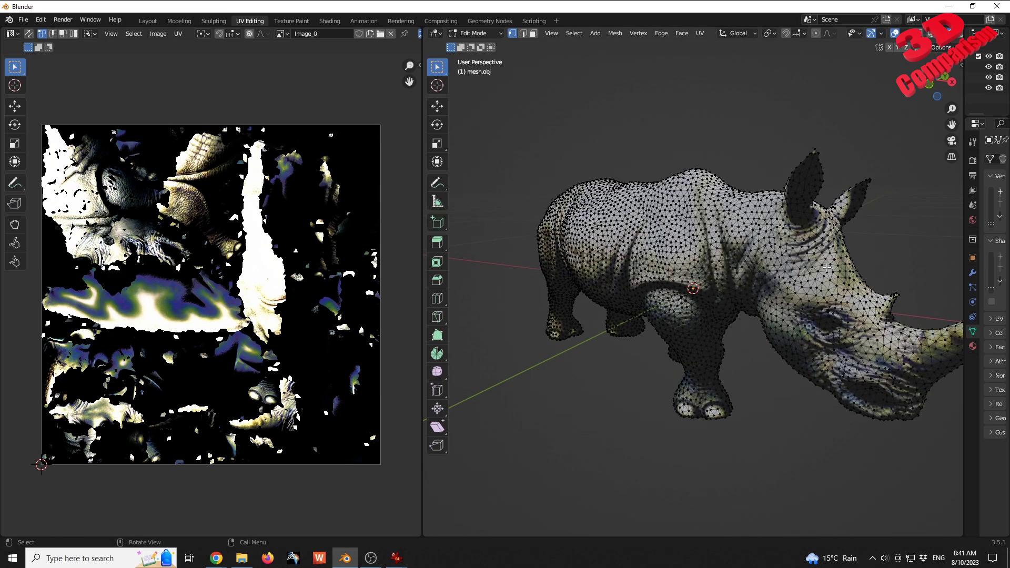
left_click_drag(964, 213, 900, 219)
middle_click_drag(736, 297, 579, 286)
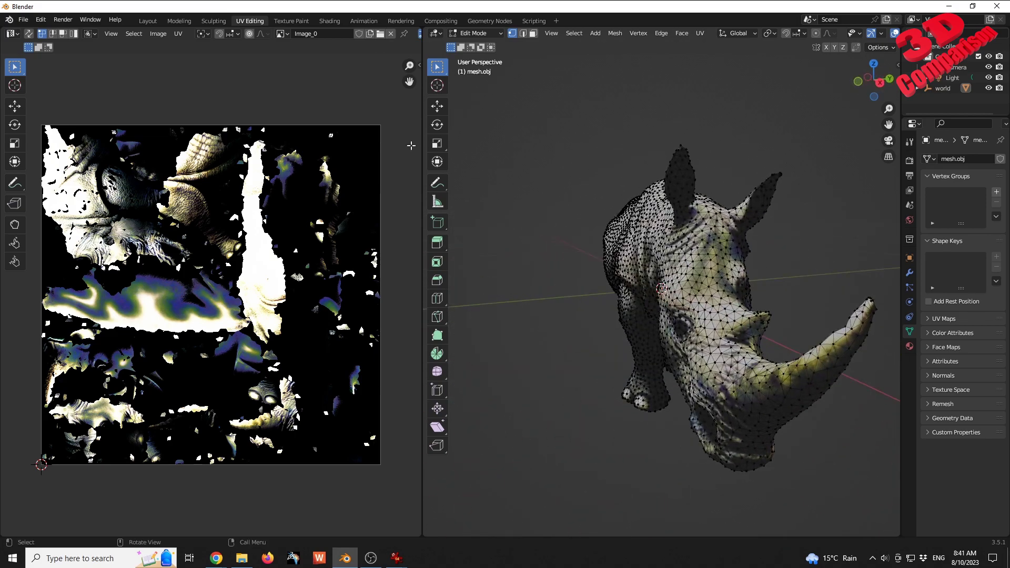
left_click(27, 23)
mouse_move(74, 173)
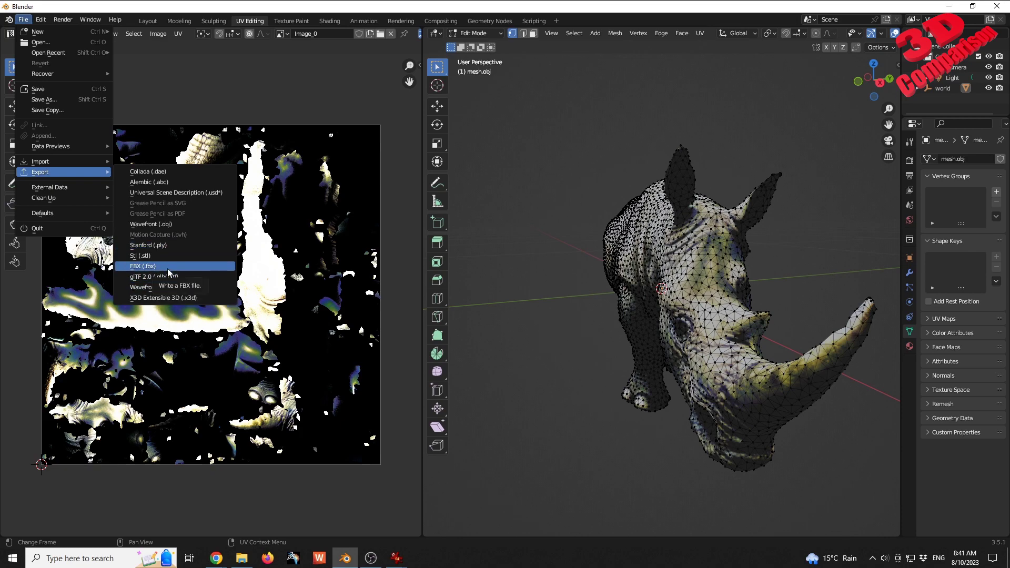
- Switch to Object Mode and export the rhino as Wavefront OBJ named adult.obj
left_click(170, 286)
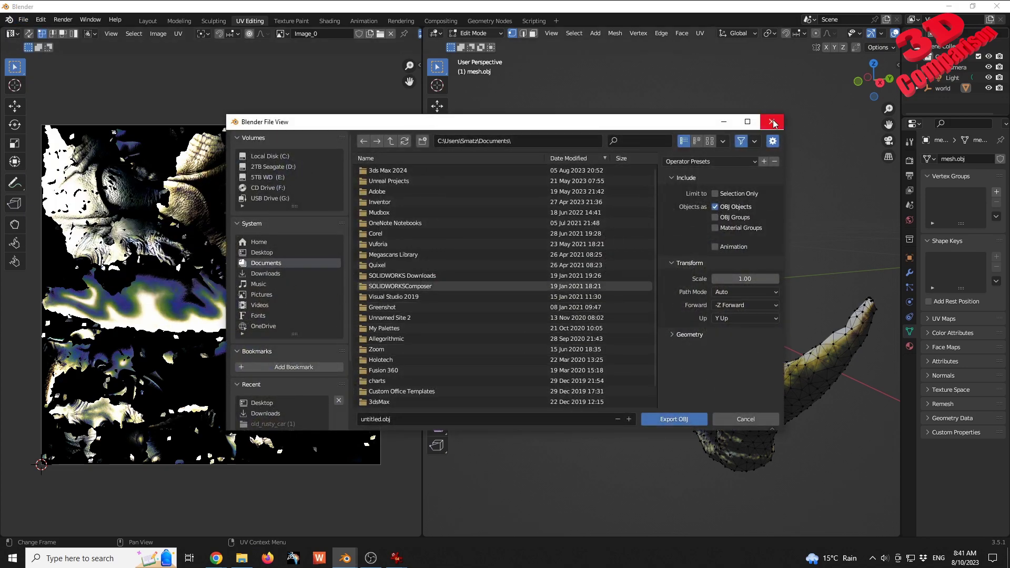
left_click(772, 123)
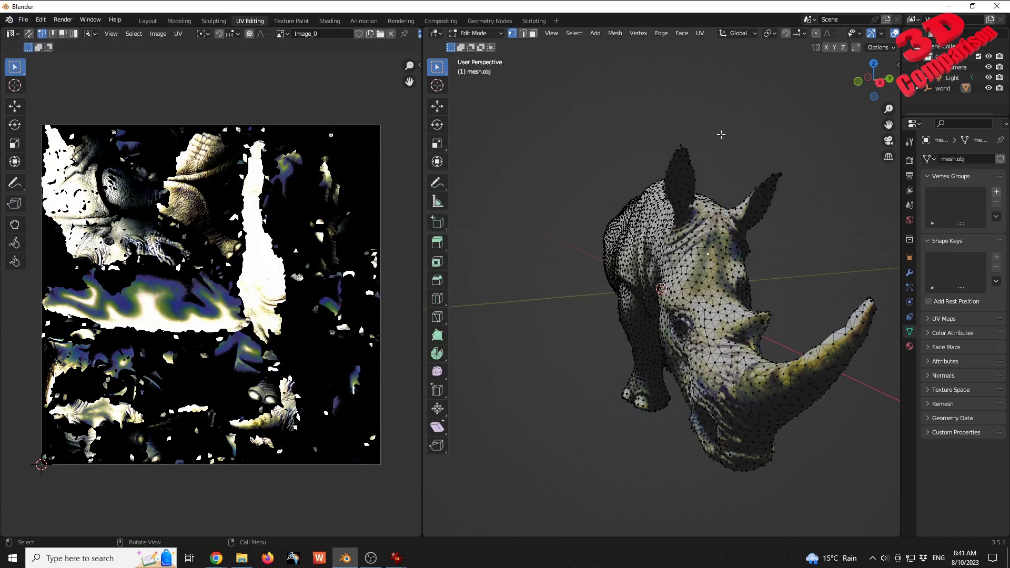
key("Tab")
left_click(23, 19)
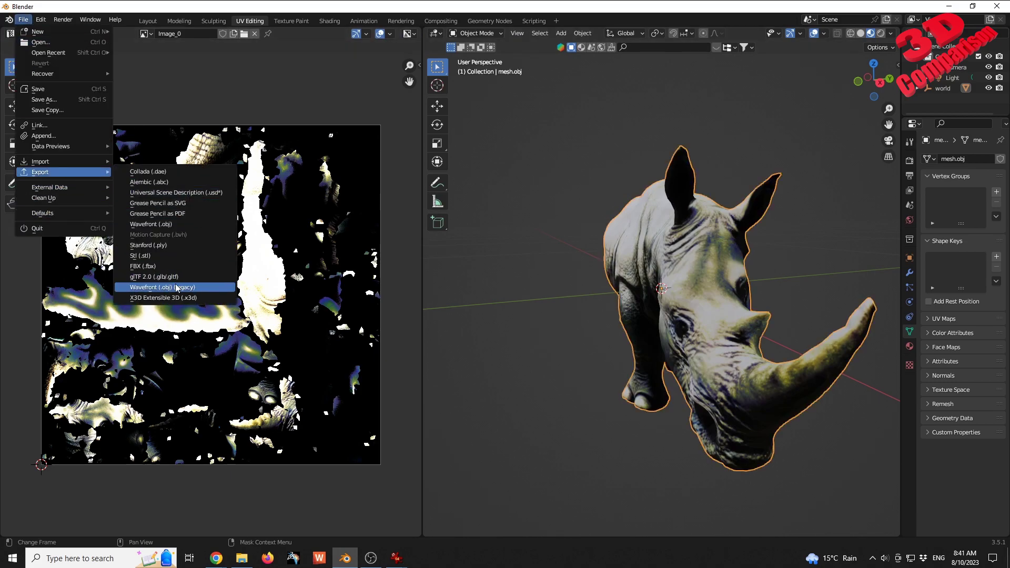
left_click(176, 287)
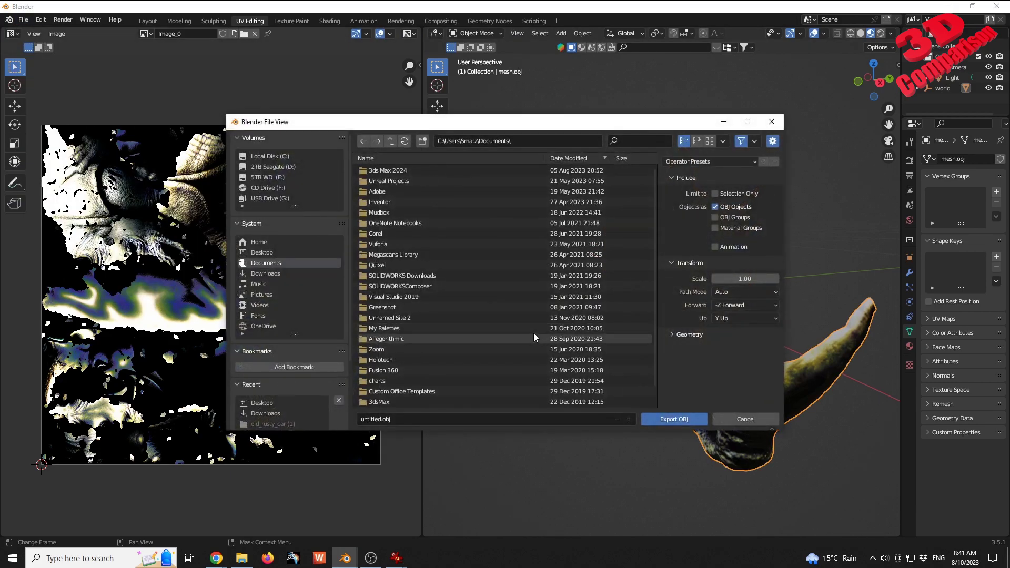
left_click(397, 420)
type("a")
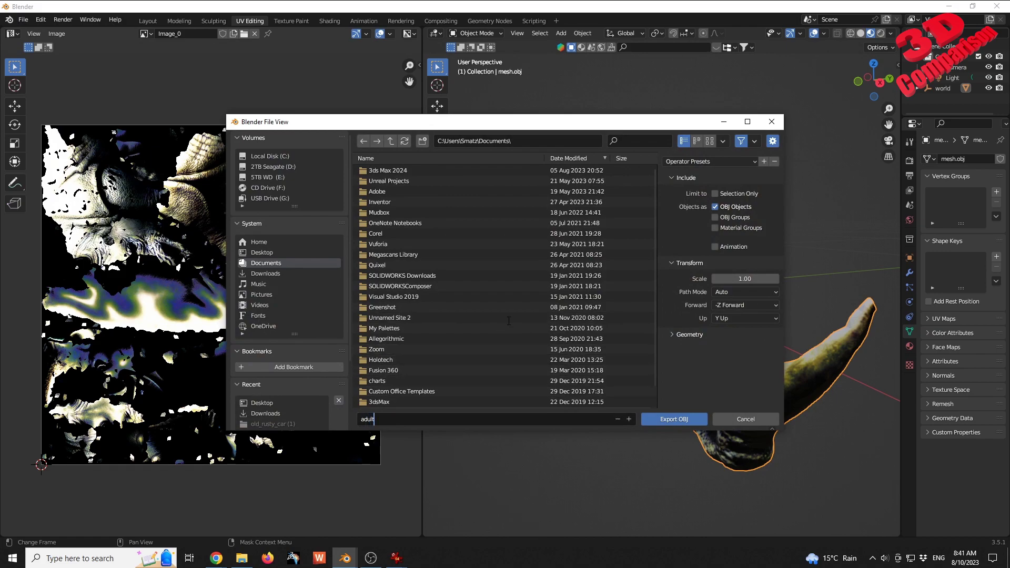
type("dult")
key("Return")
left_click(685, 421)
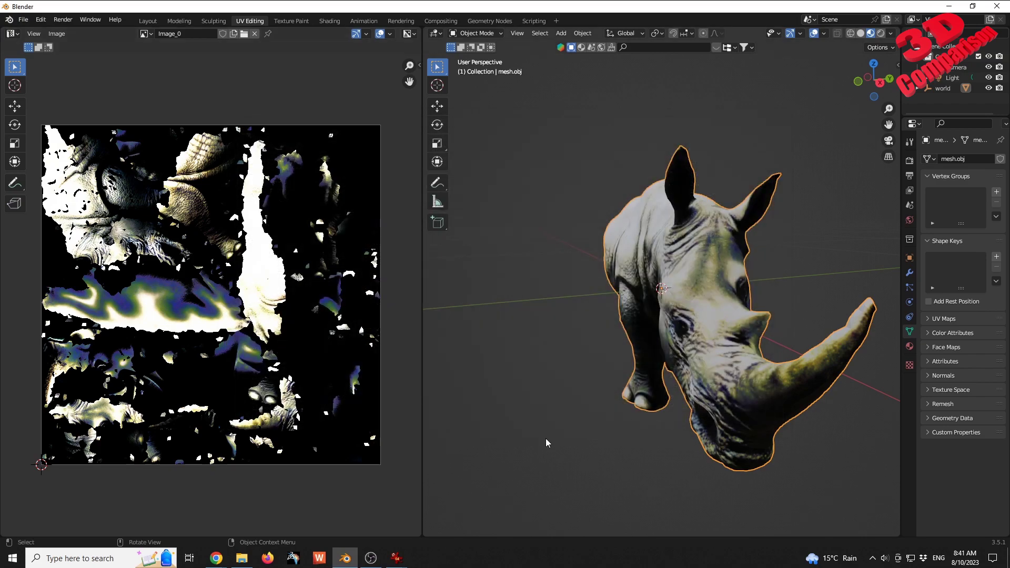
- Deselect and orbit the rhino, then check adult.jpg on the Desktop in File Explorer
left_click(532, 347)
middle_click_drag(532, 347, 435, 220)
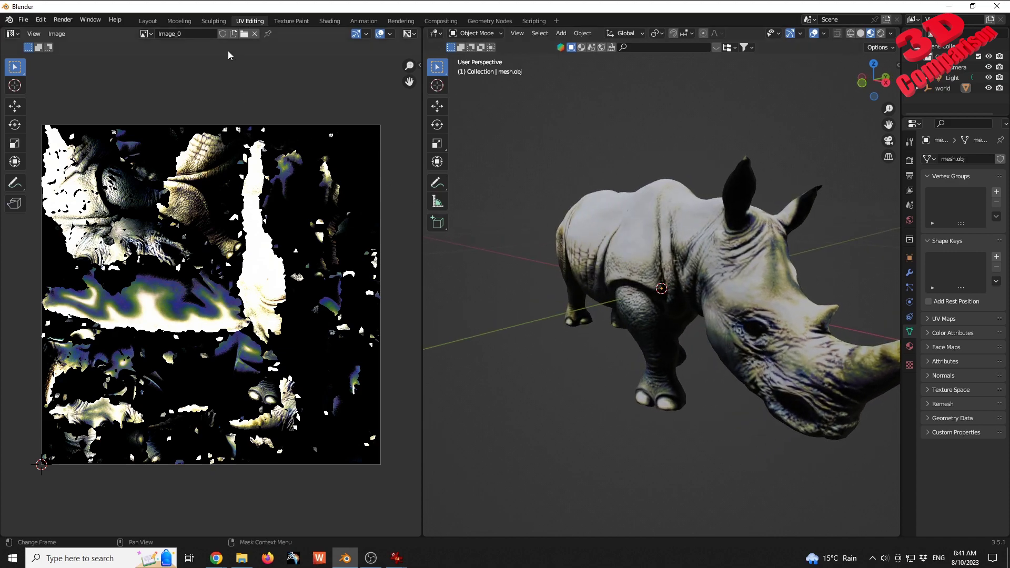
key("alt+Tab")
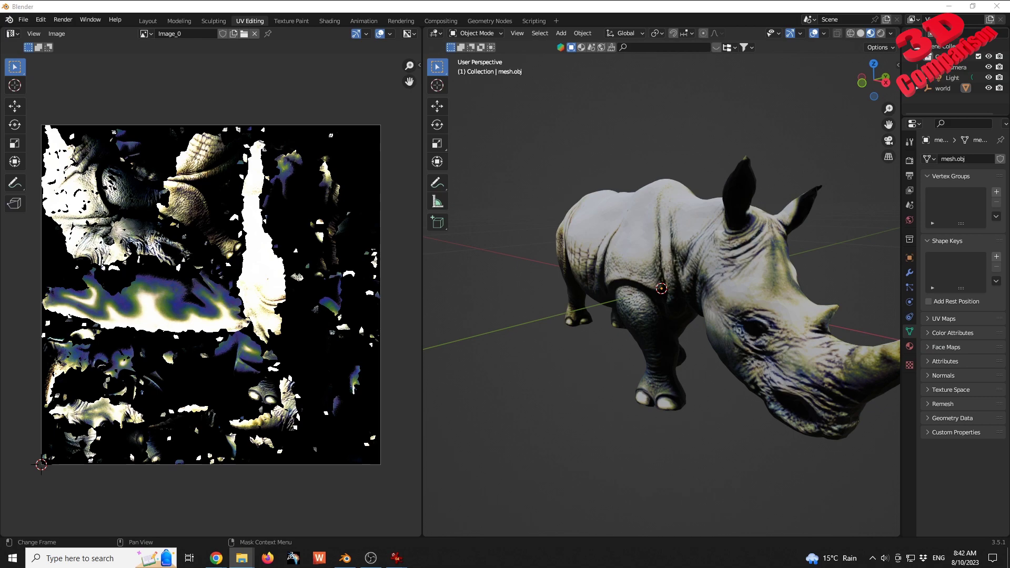
key("alt+Tab")
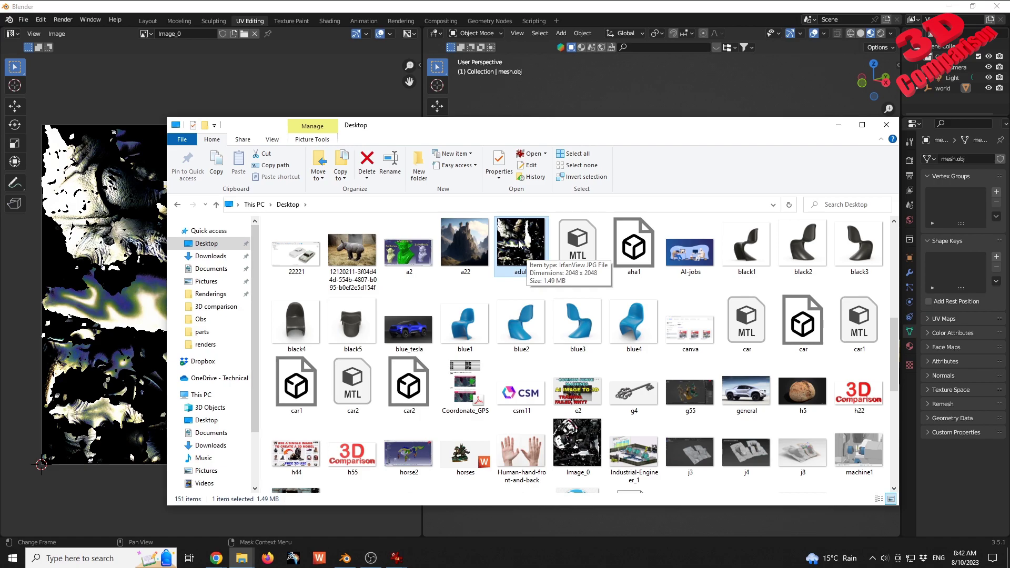
- Check adult.jpg's details in File Explorer (2048 × 2048, 96 dpi, 24-bit), then go back to Blender
right_click(518, 244)
left_click(577, 542)
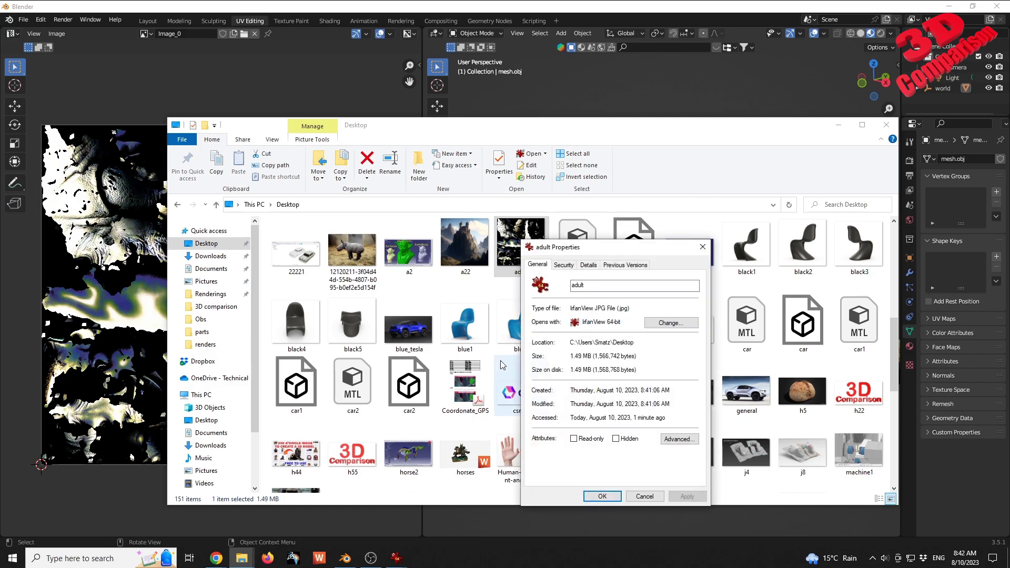
left_click(588, 266)
scroll(626, 431, "down", 3)
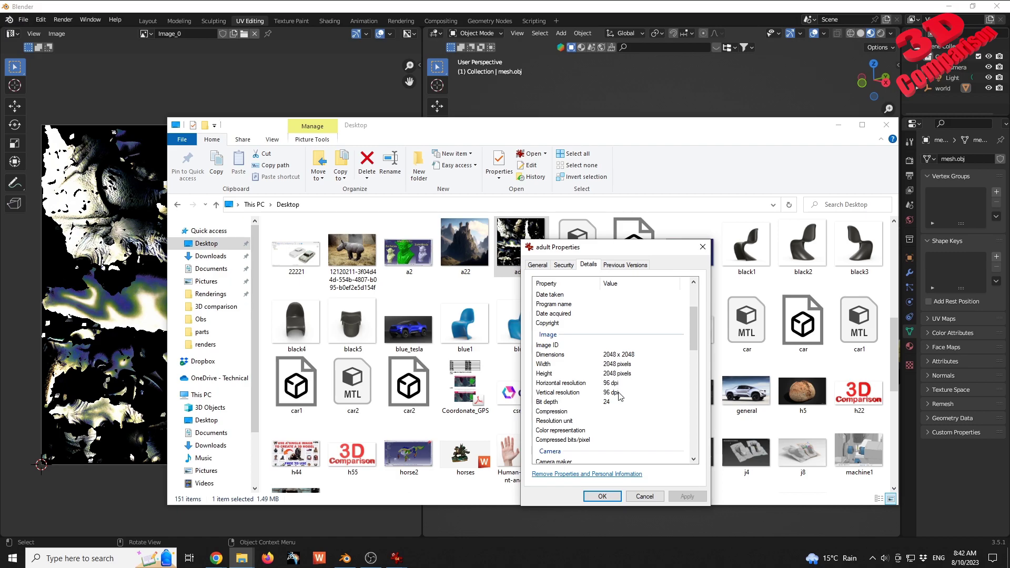
left_click(653, 497)
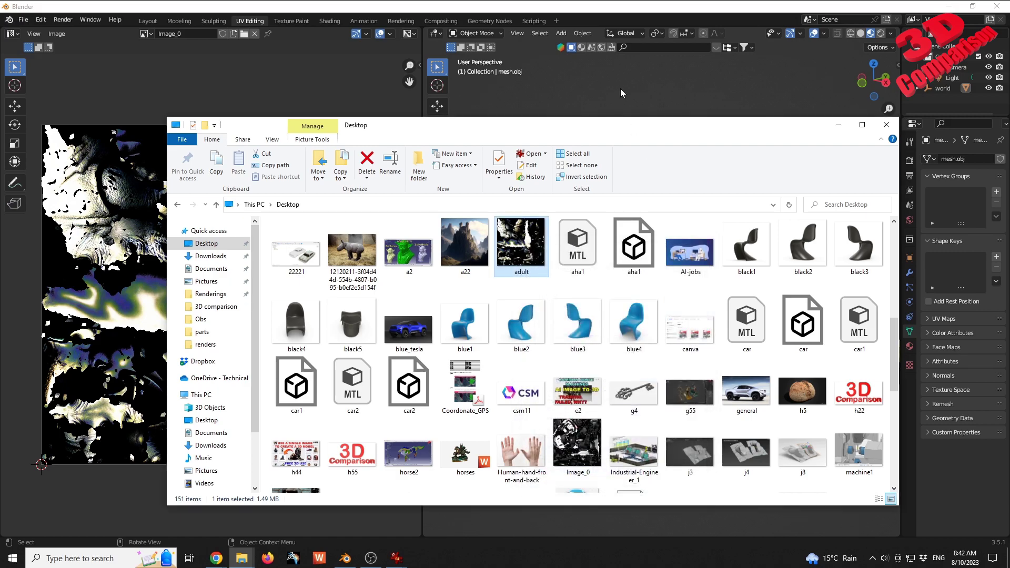
left_click(620, 88)
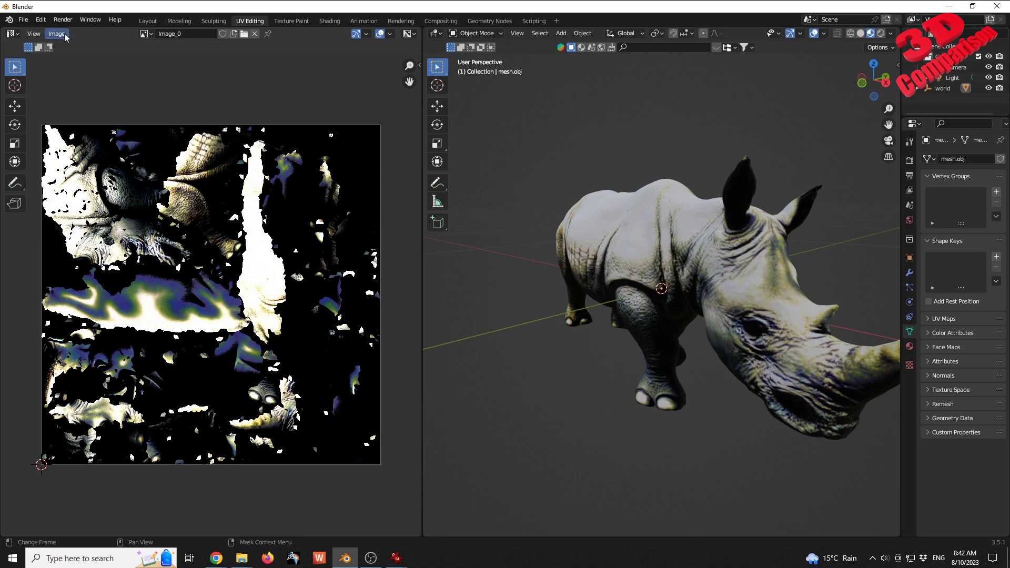
- Start a new General scene, discarding the old rhino scene, and delete the default cube
left_click(148, 21)
middle_click_drag(433, 184, 384, 217)
scroll(406, 204, "up", 3)
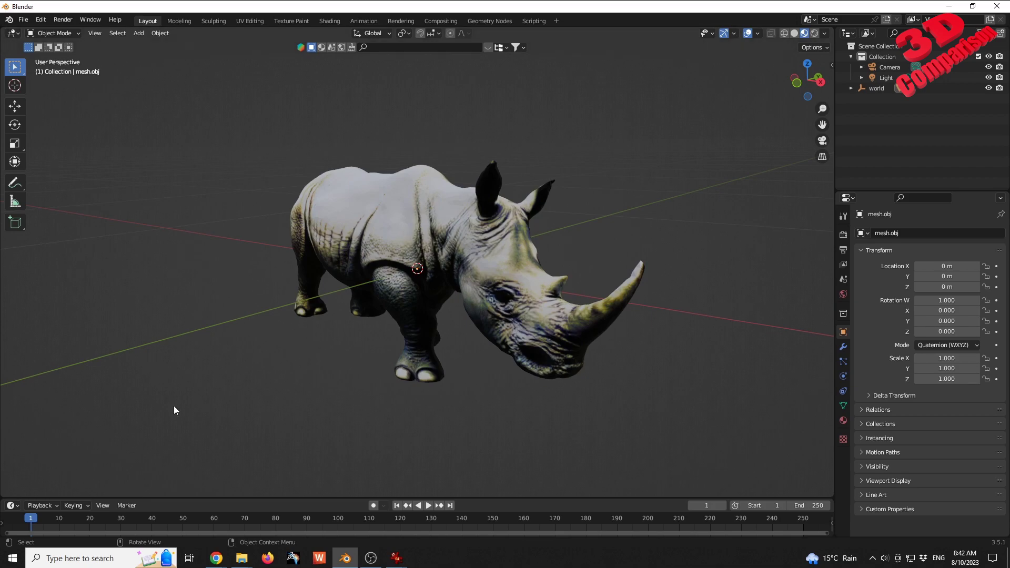
left_click(23, 20)
mouse_move(37, 33)
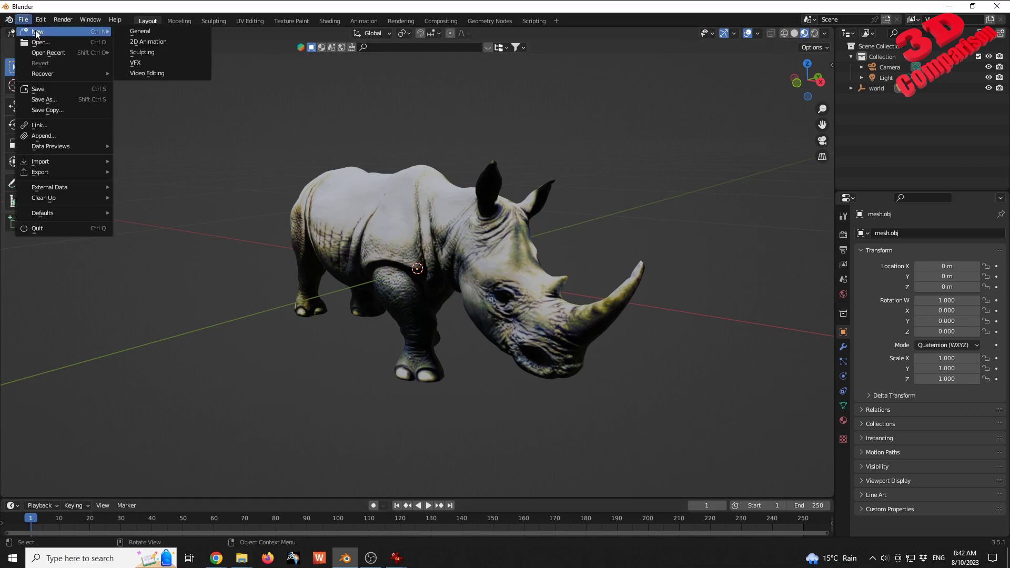
left_click(149, 32)
left_click(522, 300)
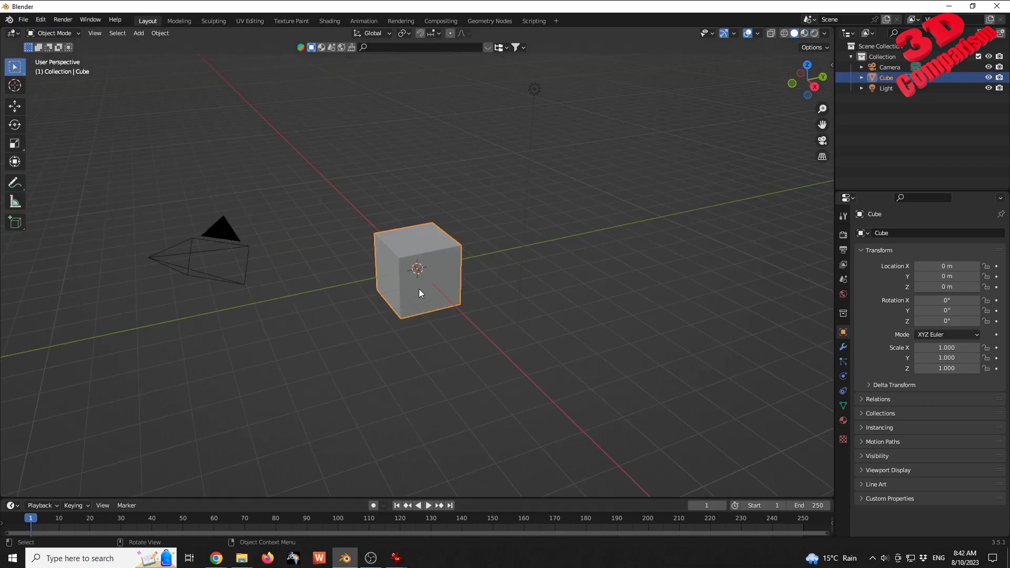
key("Delete")
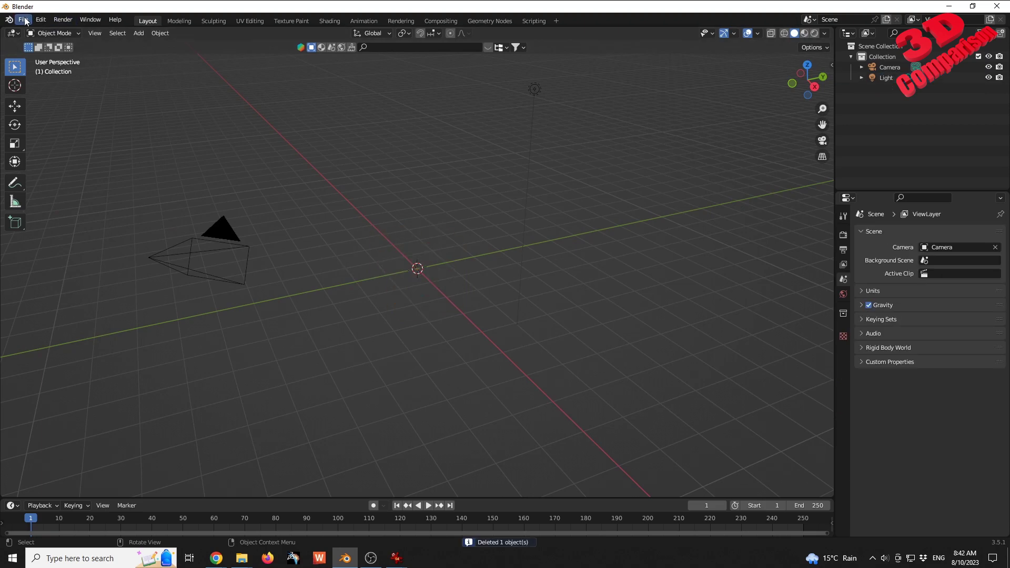
- Import mesh (2).glb from Downloads as a glTF model
left_click(23, 20)
mouse_move(60, 162)
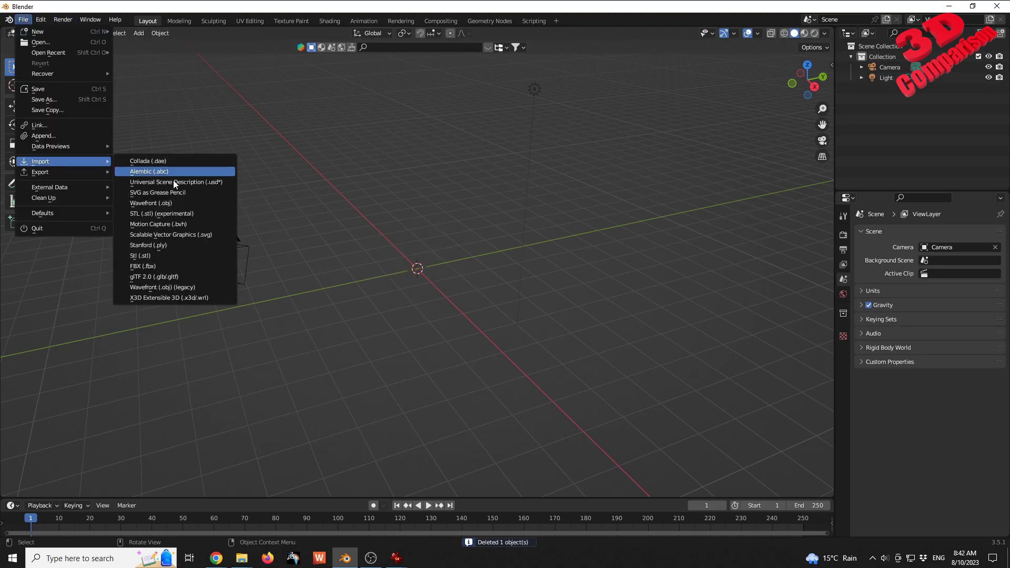
left_click(185, 279)
left_click(269, 273)
scroll(397, 372, "down", 2)
left_click(406, 381)
left_click(675, 420)
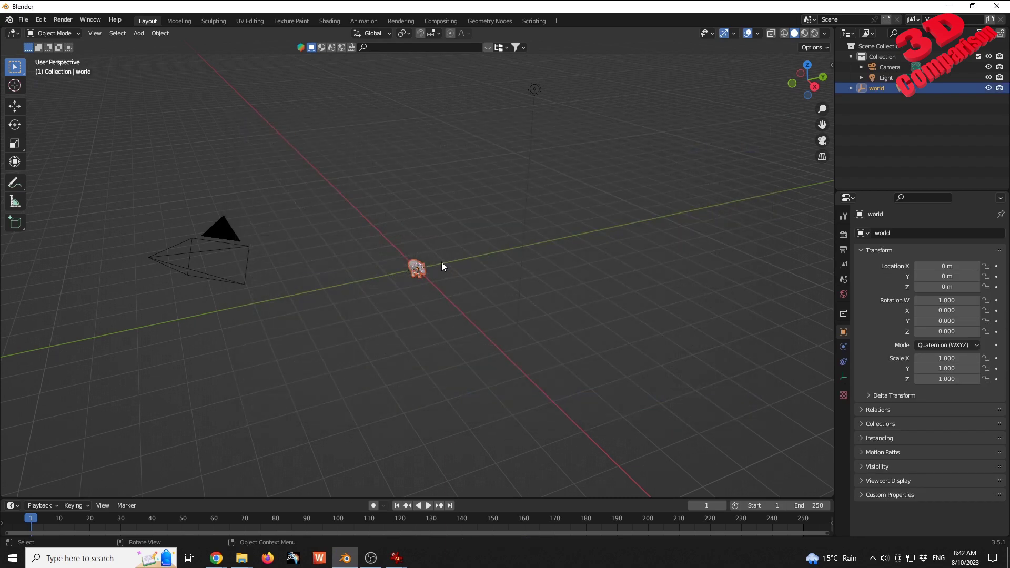
- Show the imported baby rhino with its blue-tinted texture and orbit around it
mouse_move(540, 280)
middle_mouse_down()
mouse_move(511, 282)
mouse_move(547, 263)
middle_mouse_up()
left_click(804, 33)
scroll(428, 235, "up", 7)
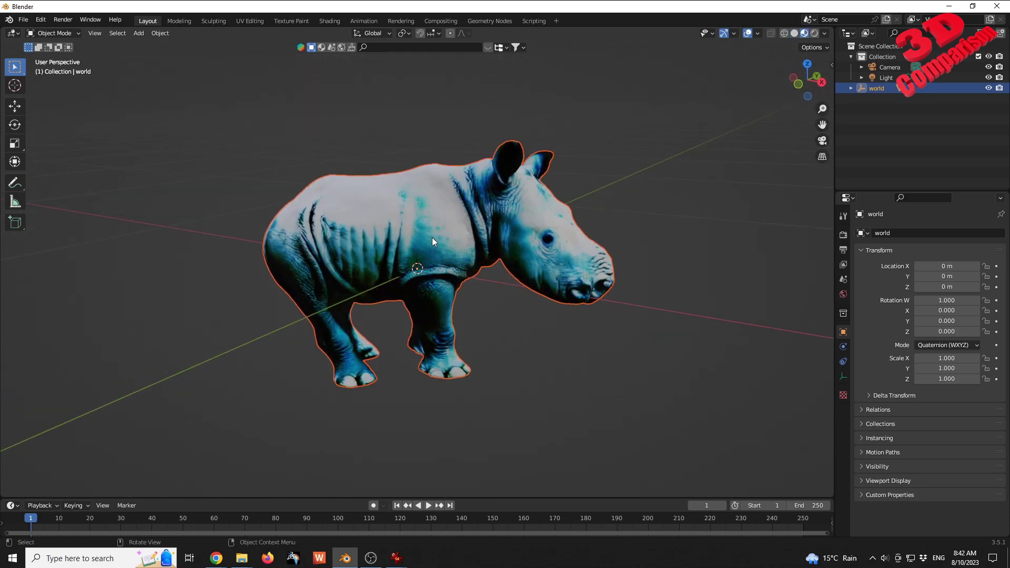
left_click(656, 218)
middle_click_drag(656, 218, 519, 238)
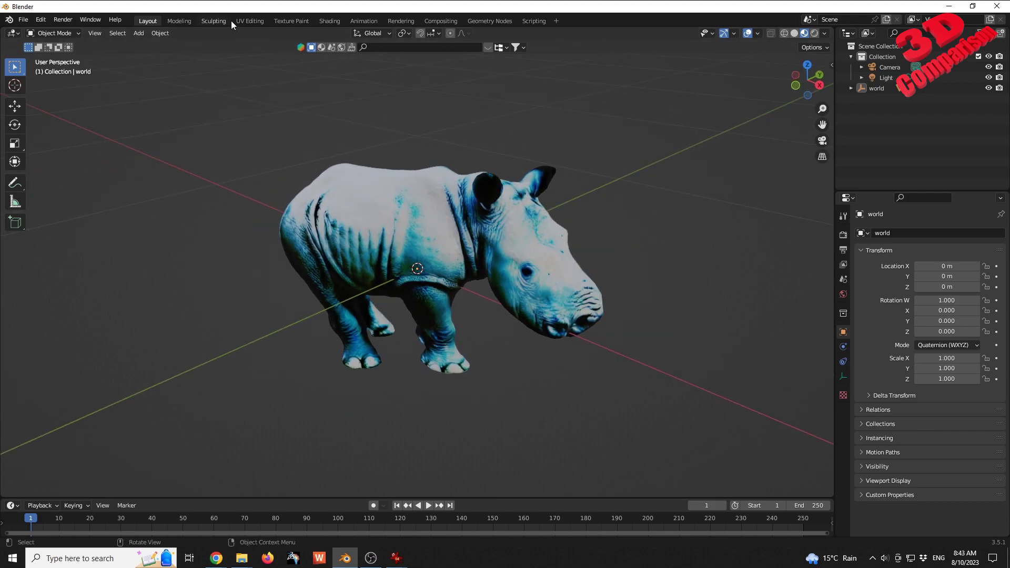
- Open the rhino mesh in the UV Editing workspace to show its UV layout and texture
left_click(248, 22)
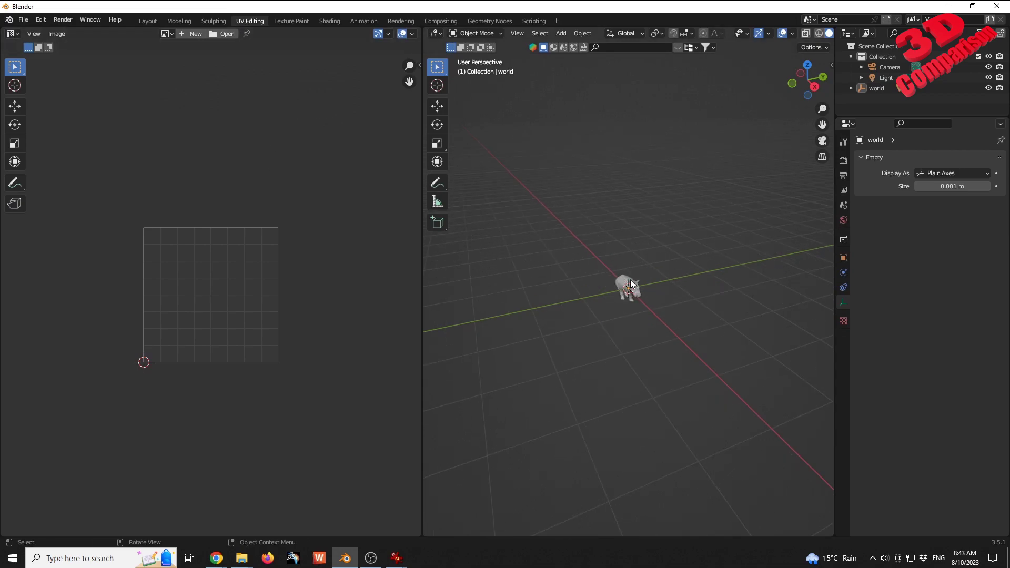
left_click(628, 260)
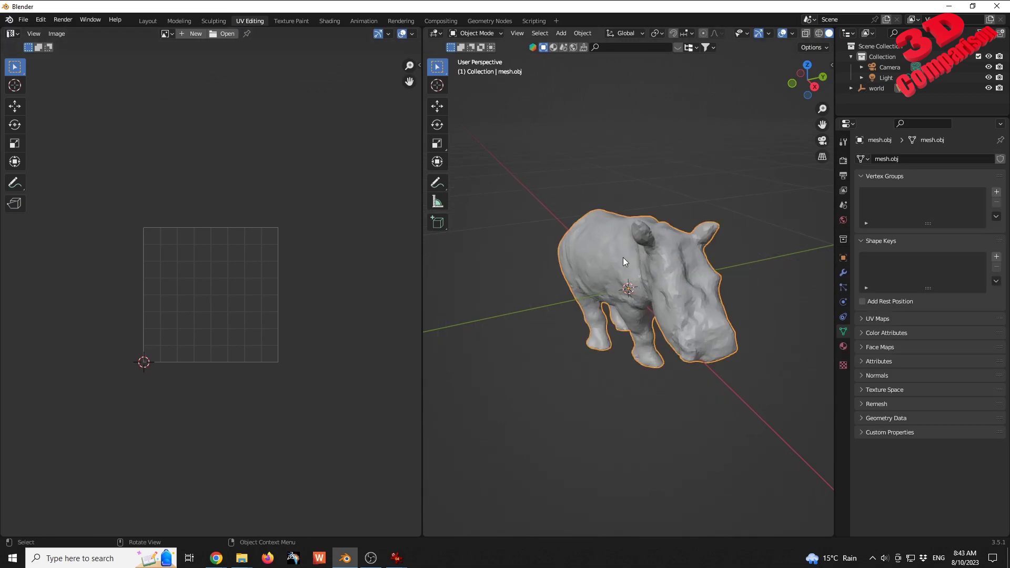
left_click(290, 21)
left_click(251, 21)
scroll(300, 171, "down", 5)
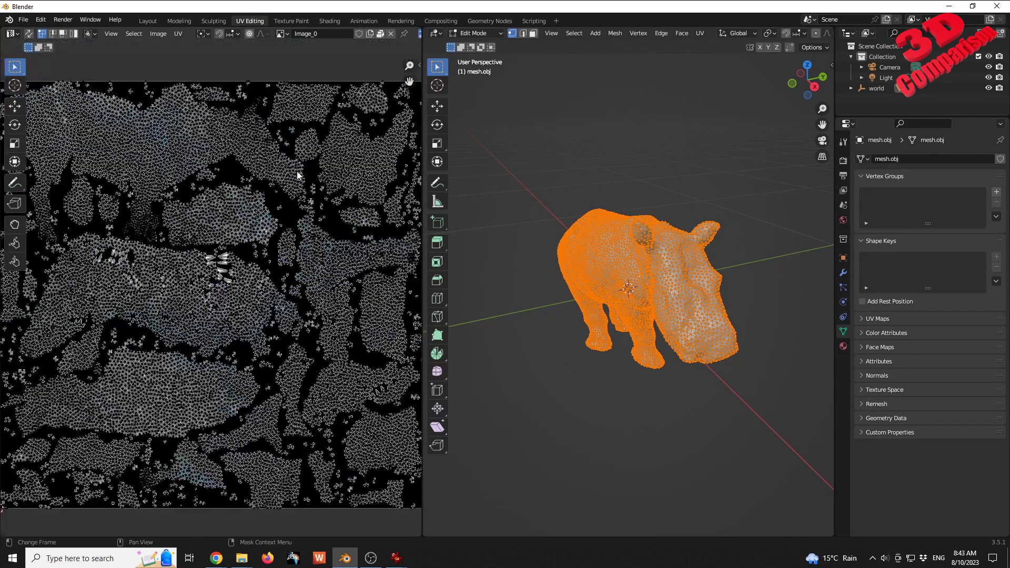
- Save the texture to the Desktop as calf.jpg in JPEG format at 100% quality
left_click(158, 33)
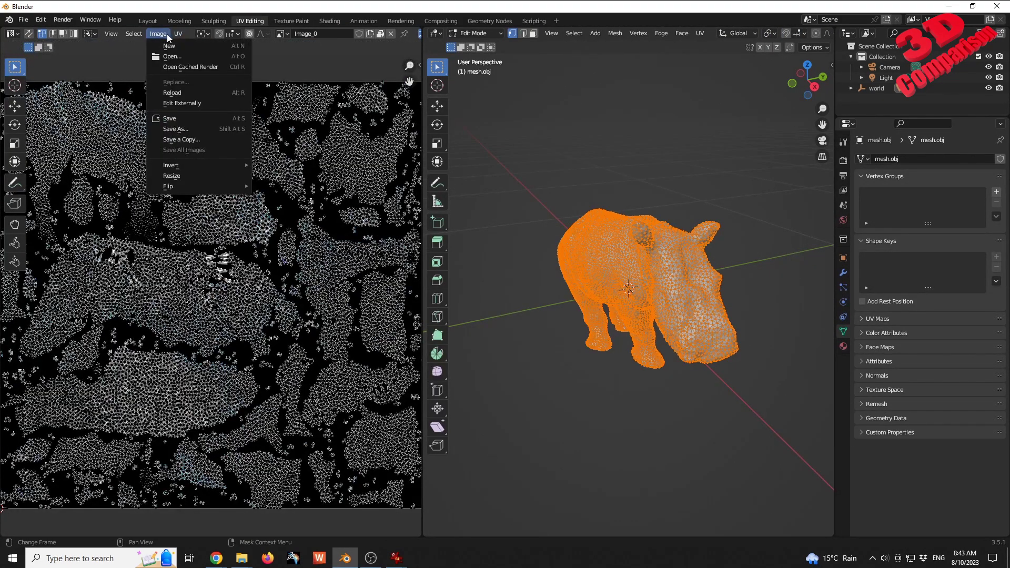
left_click(197, 127)
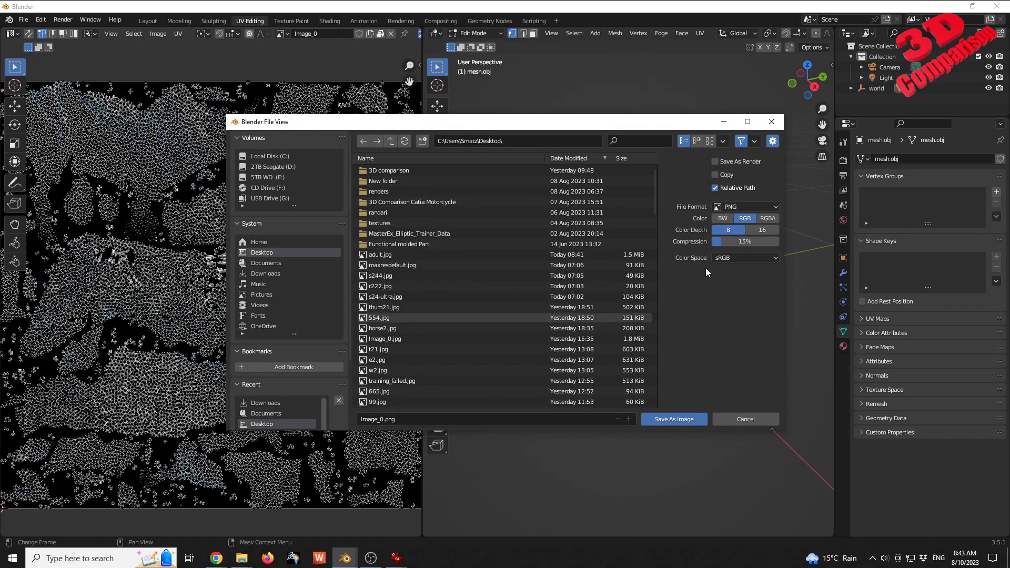
left_click(744, 206)
left_click(655, 270)
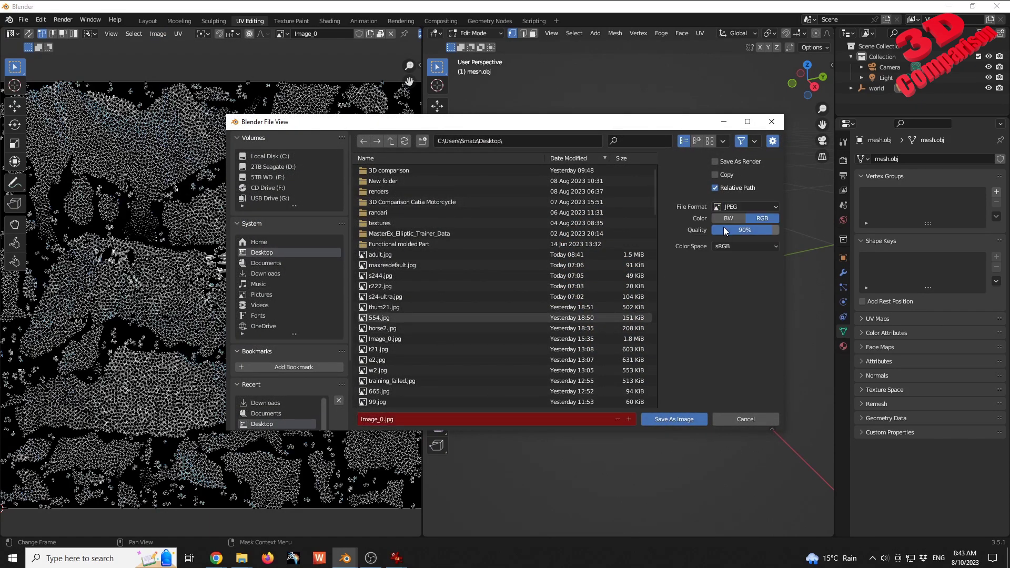
left_click(380, 419)
key("BackSpace")
key("BackSpace")
key("BackSpace")
key("BackSpace")
key("BackSpace")
key("BackSpace")
key("Delete")
type("calt")
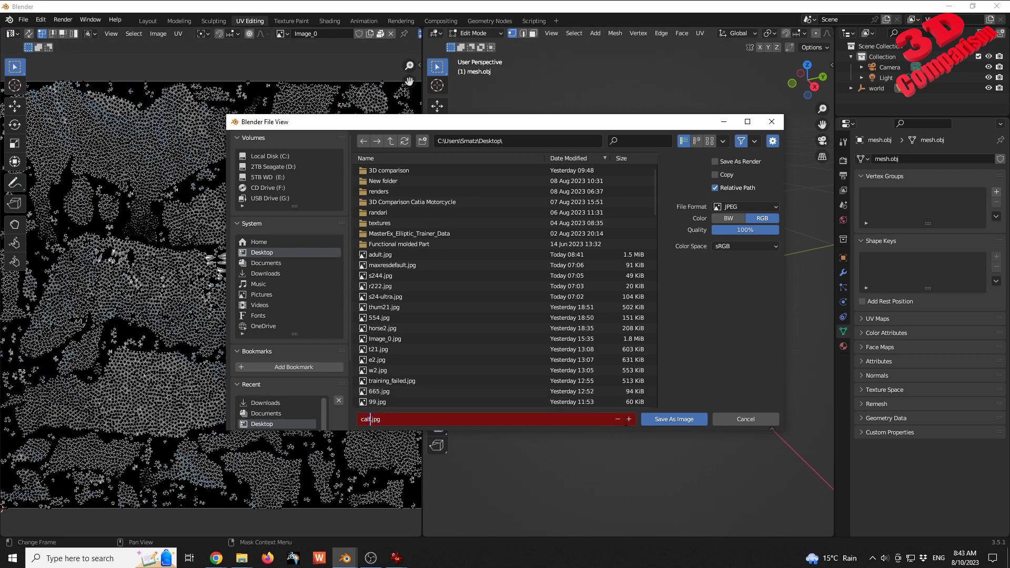
left_click(689, 419)
key("alt+a")
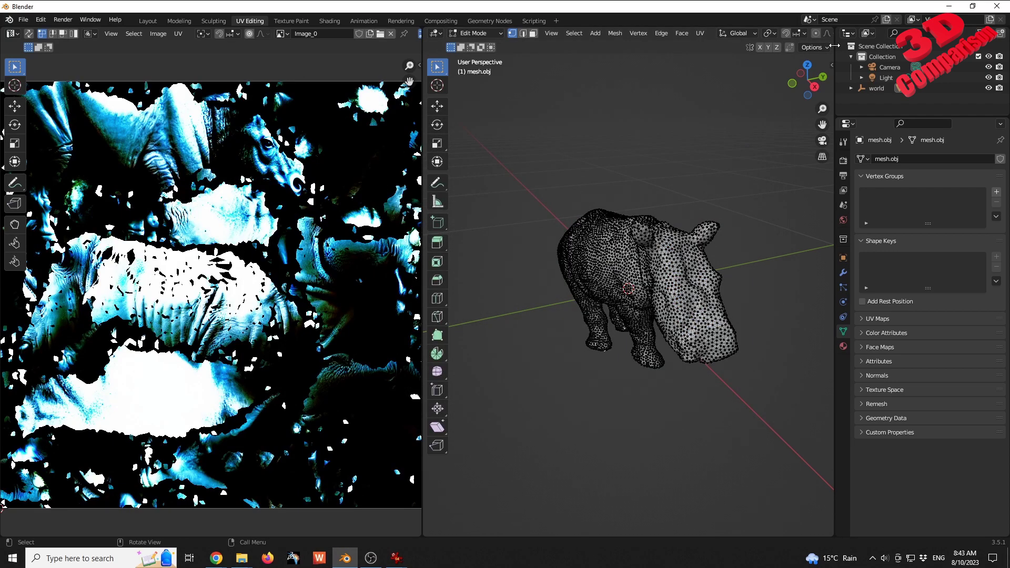
- Widen the viewport, orbit to a front view, and return to Object Mode after a cancelled export
left_click_drag(835, 48, 961, 48)
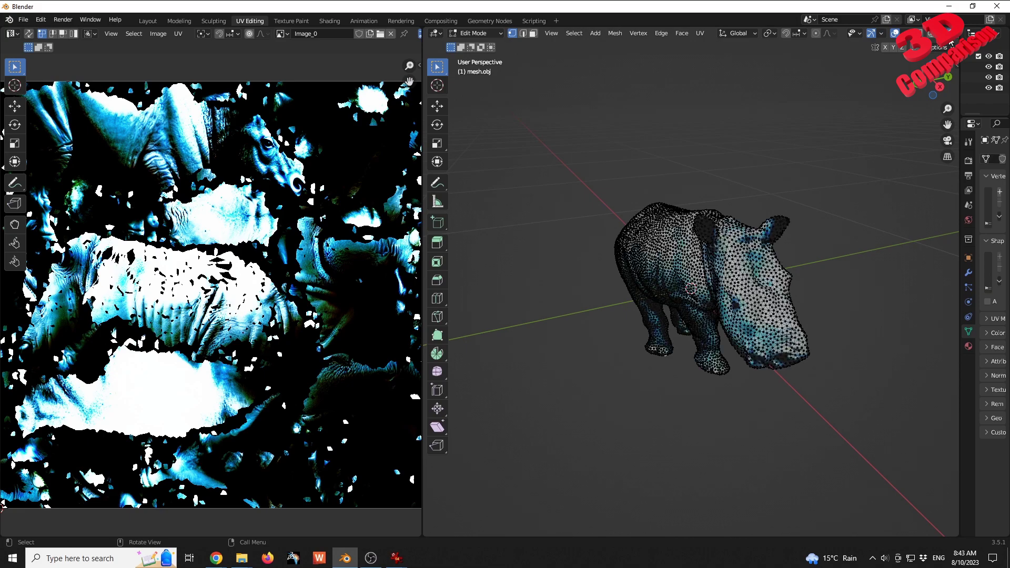
mouse_move(702, 282)
middle_mouse_down()
mouse_move(652, 264)
mouse_move(699, 279)
middle_mouse_up()
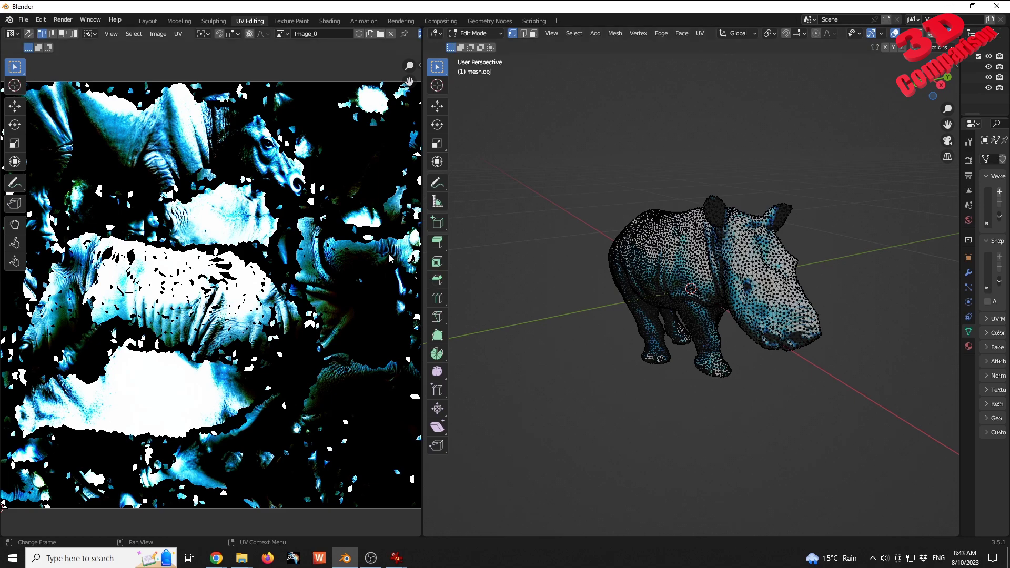
left_click(24, 20)
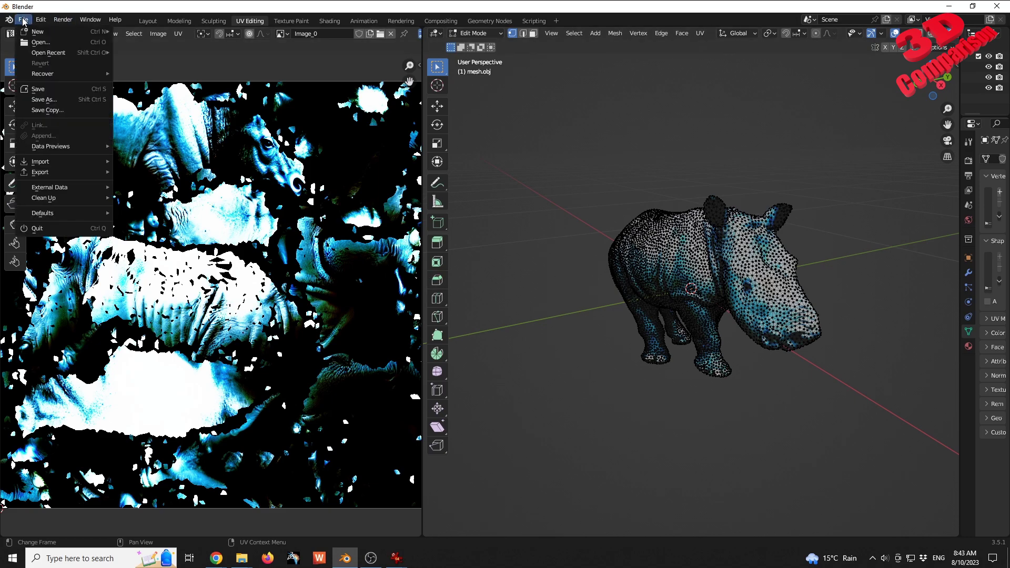
mouse_move(59, 171)
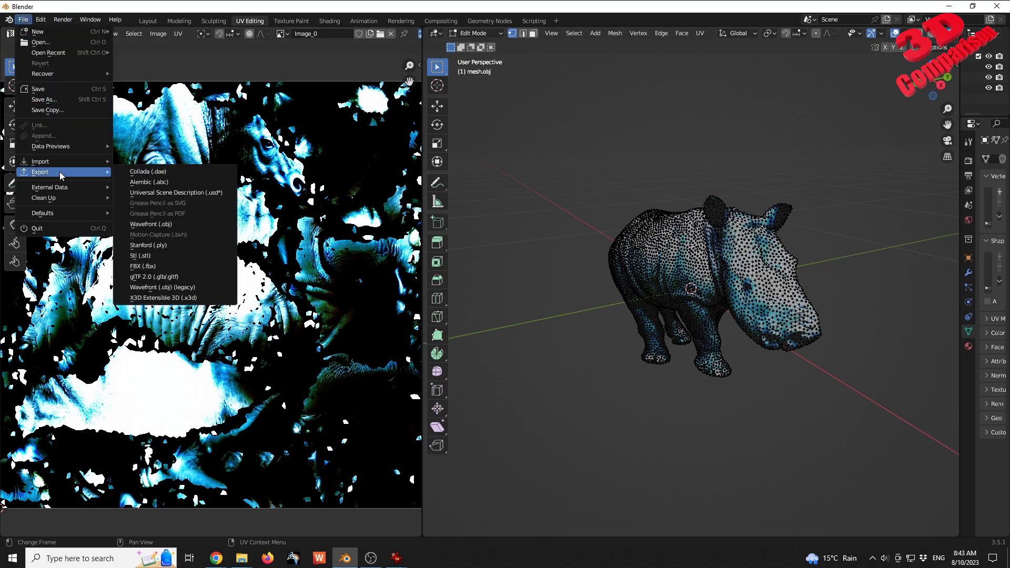
left_click(194, 288)
left_click(772, 122)
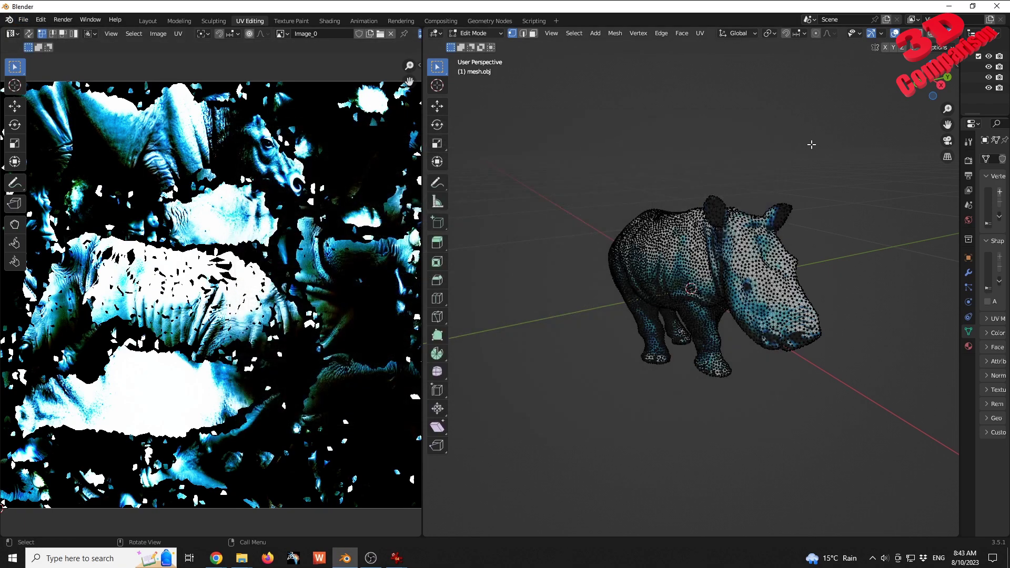
key("Tab")
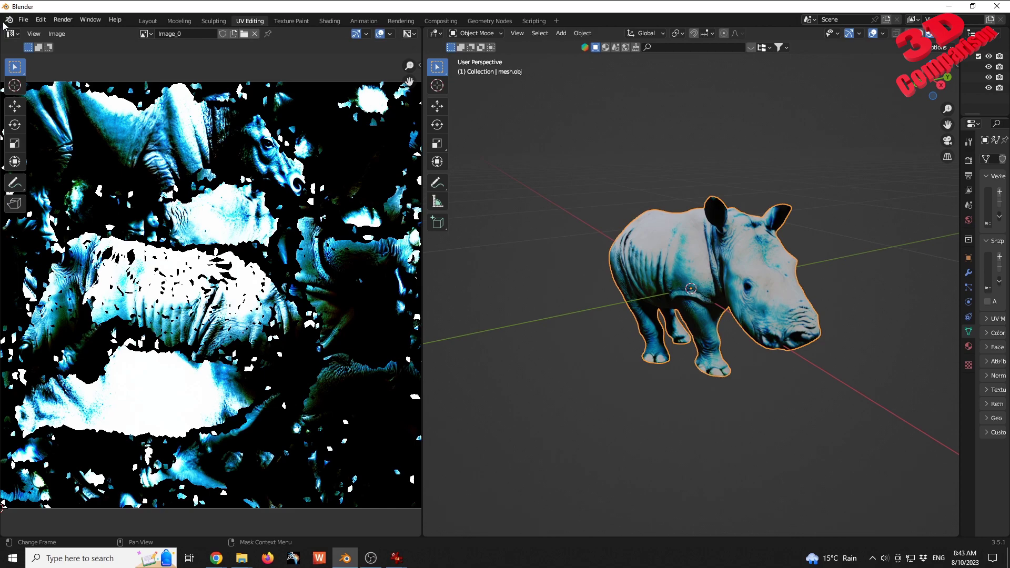
- Export the rhino as a legacy Wavefront OBJ named calf.obj
left_click(24, 19)
mouse_move(55, 171)
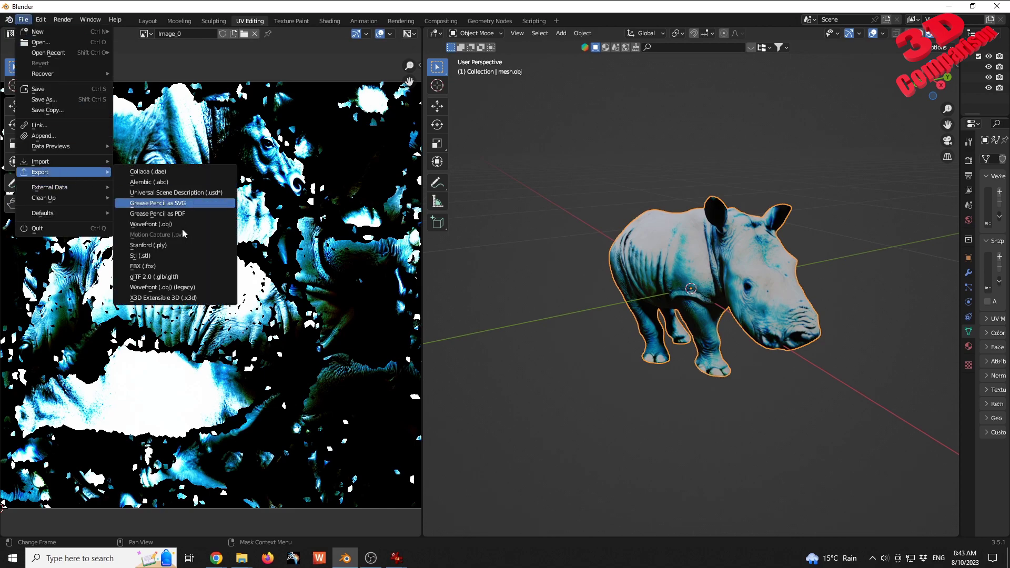
left_click(184, 287)
left_click(412, 425)
type("calf.obj")
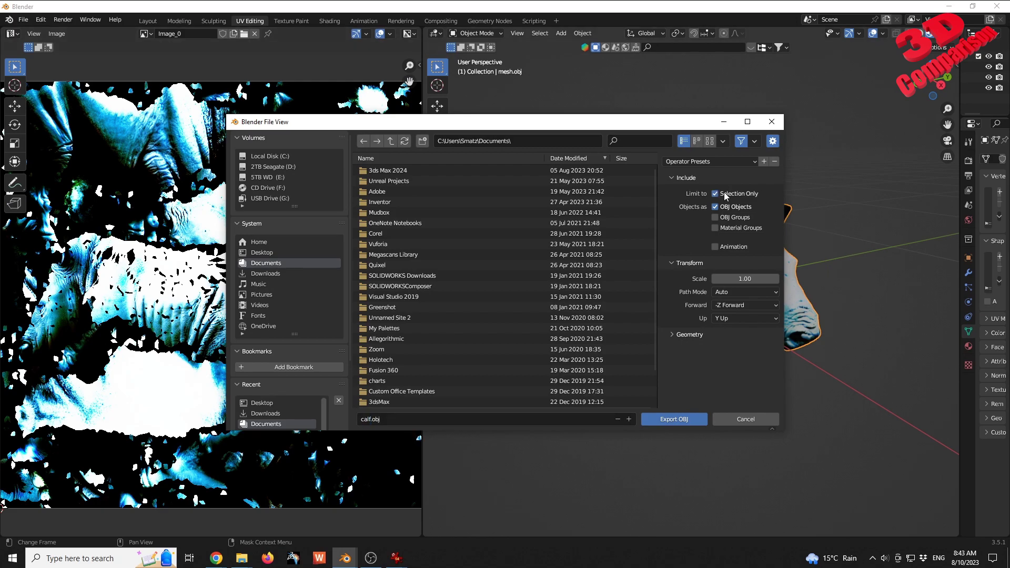
left_click(674, 419)
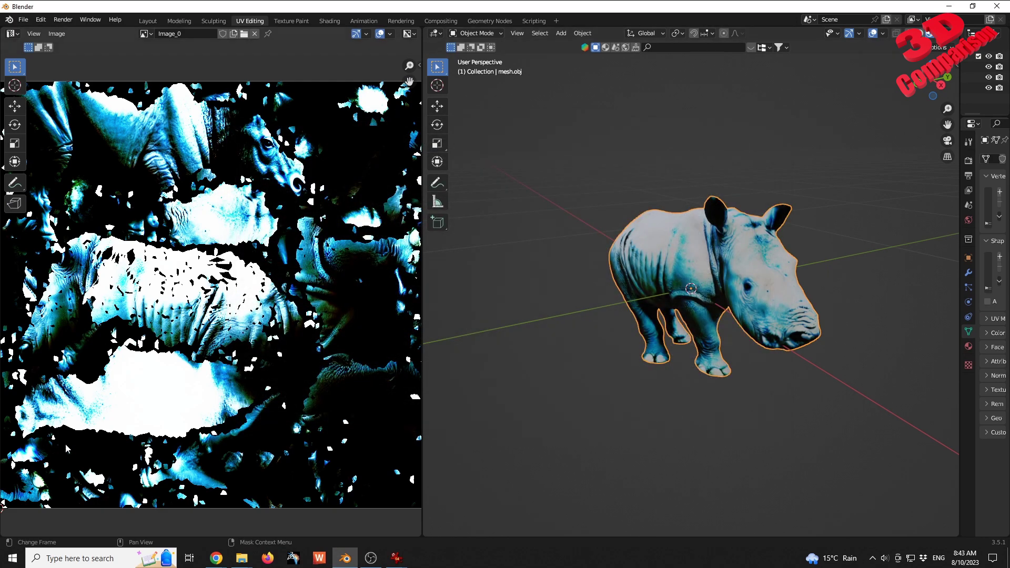
- Find calf.jpg among the Desktop files in File Explorer and open it in IrfanView
mouse_move(241, 558)
left_click(268, 531)
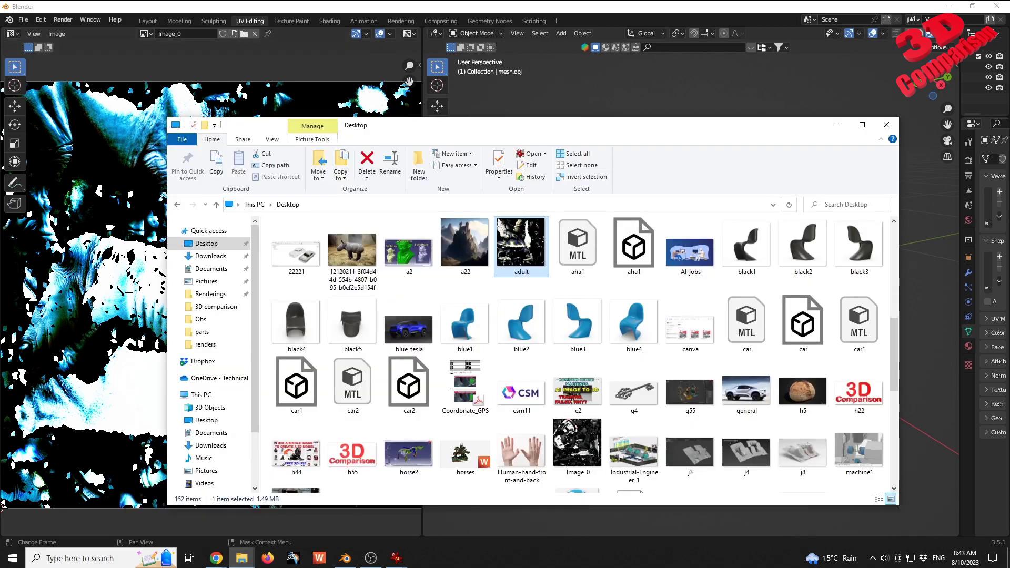
left_click(692, 264)
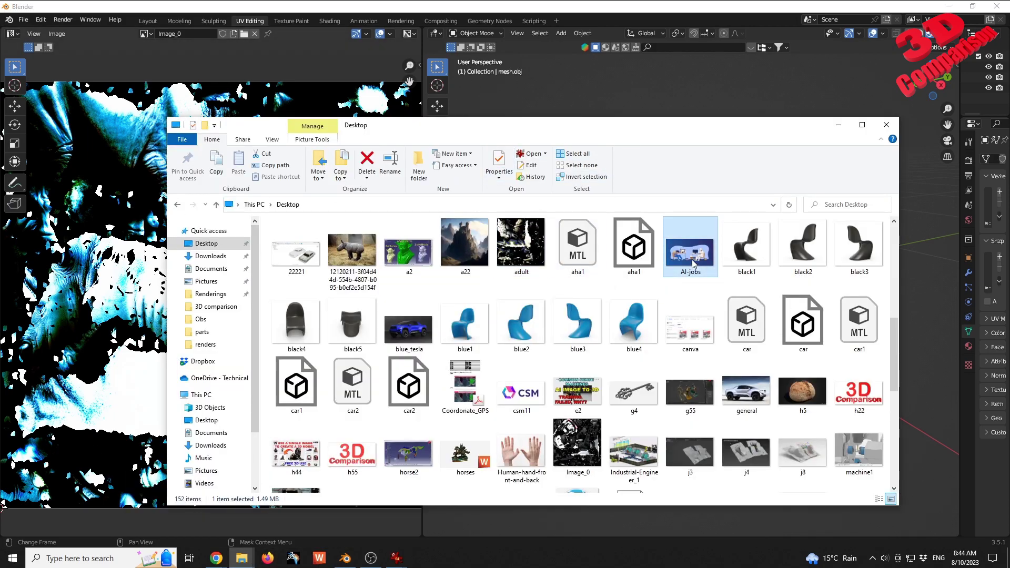
key("Down")
key("Right")
key("Right")
key("Right")
key("Right")
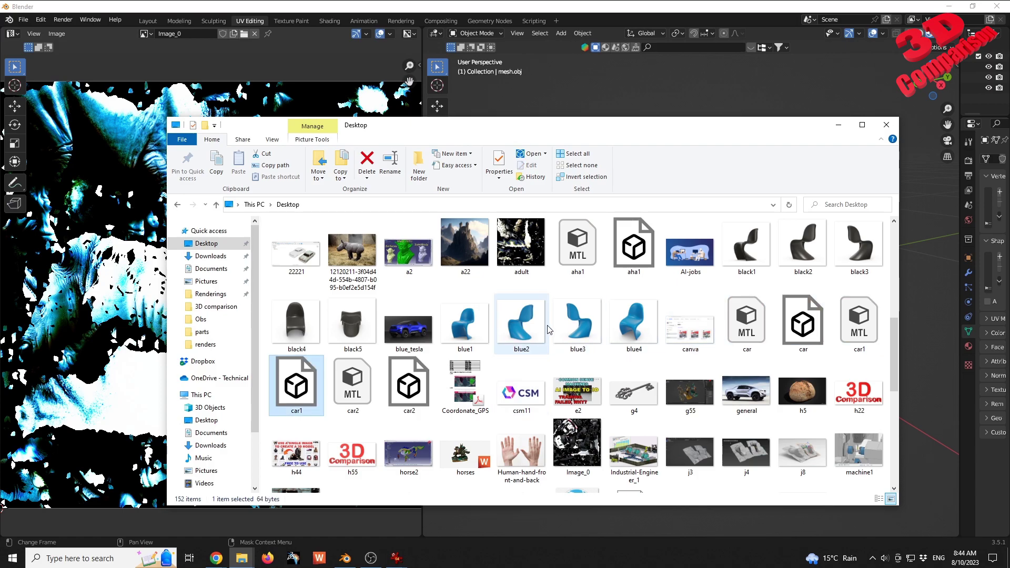
scroll(548, 330, "up", 1)
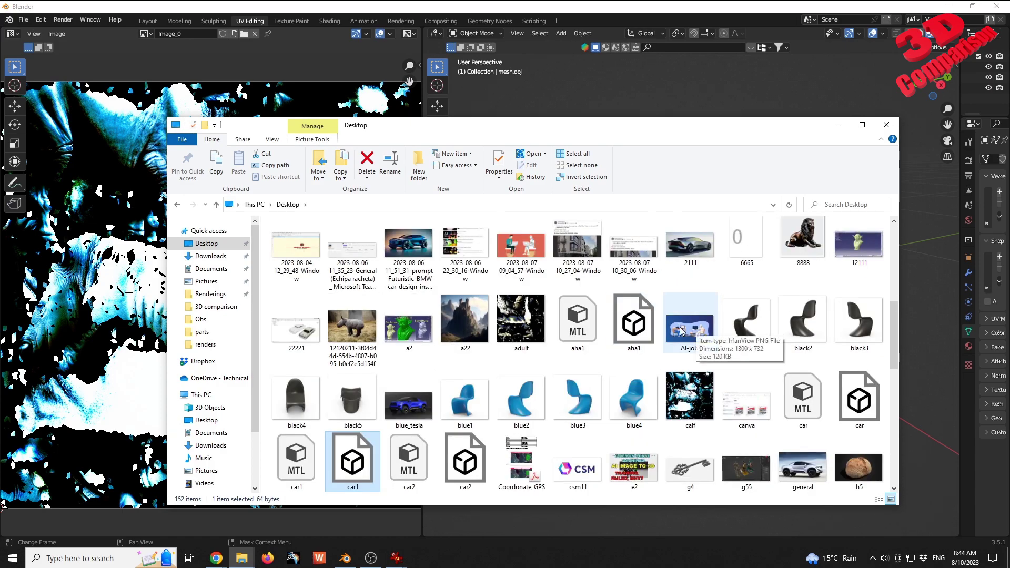
type("calf")
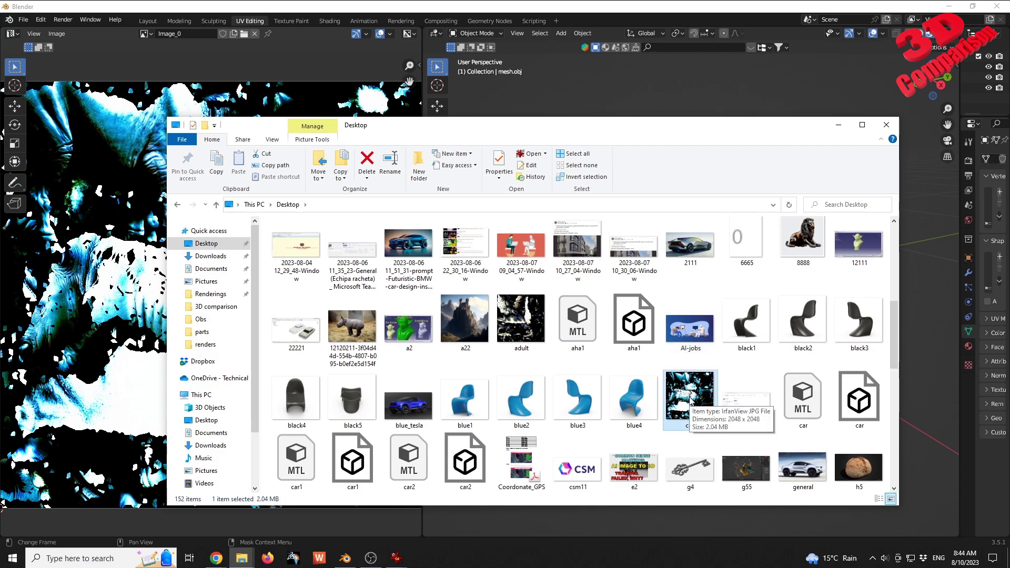
double_click(691, 401)
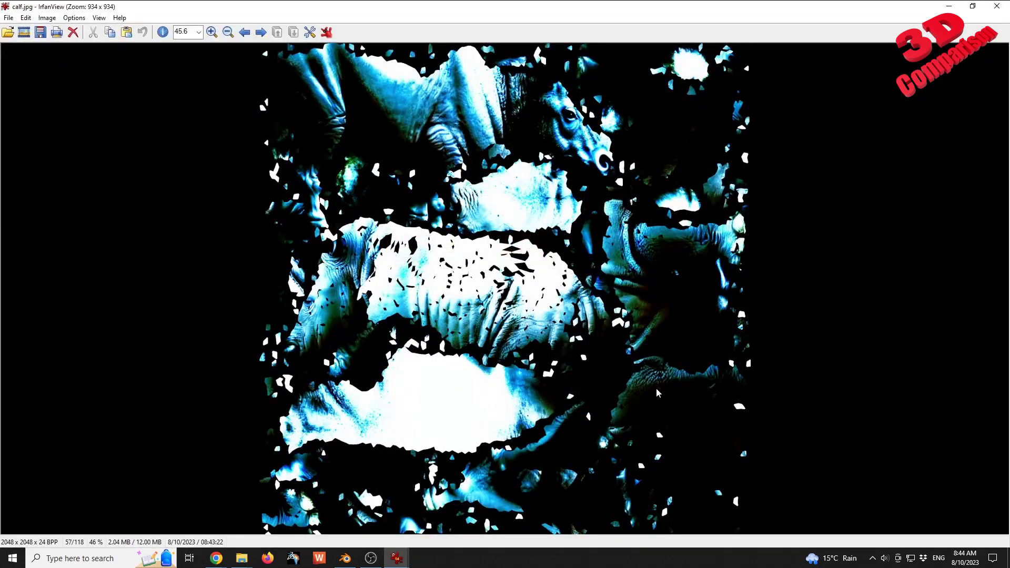
- Close the calf.jpg preview in IrfanView
key("Escape")
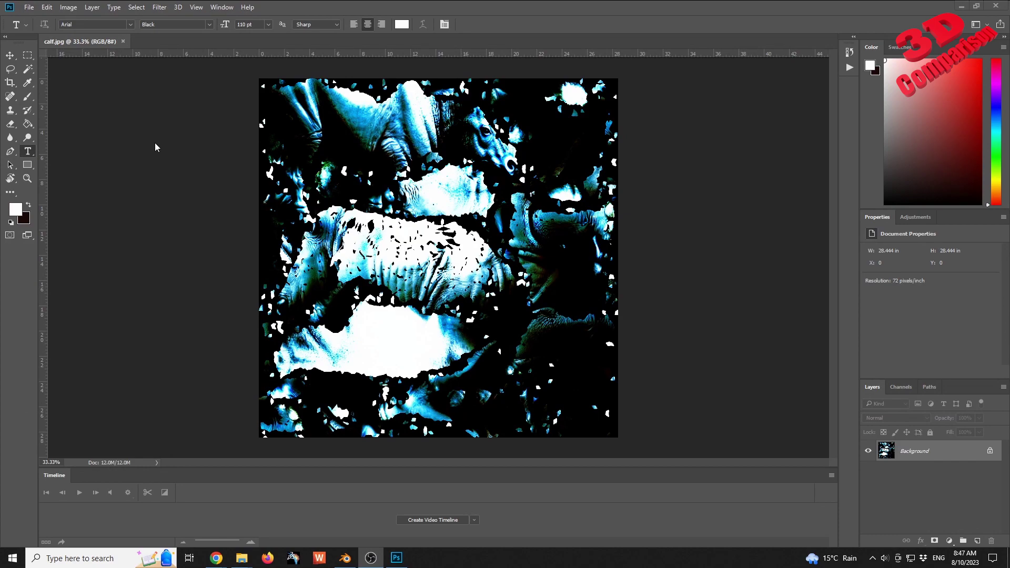
- Lower the calf texture's saturation to -27 with a Hue/Saturation adjustment
left_click(77, 12)
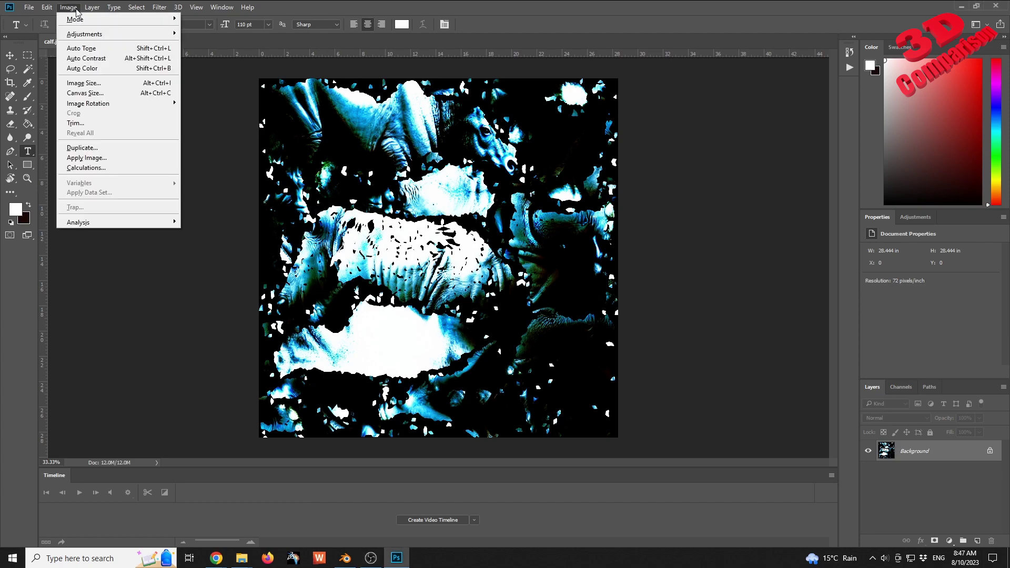
mouse_move(92, 36)
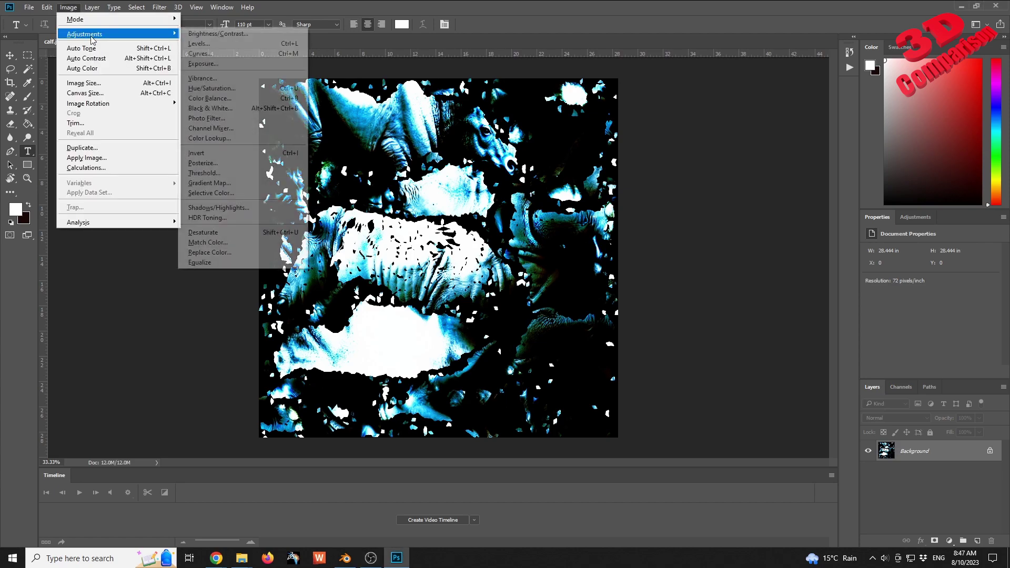
left_click(241, 92)
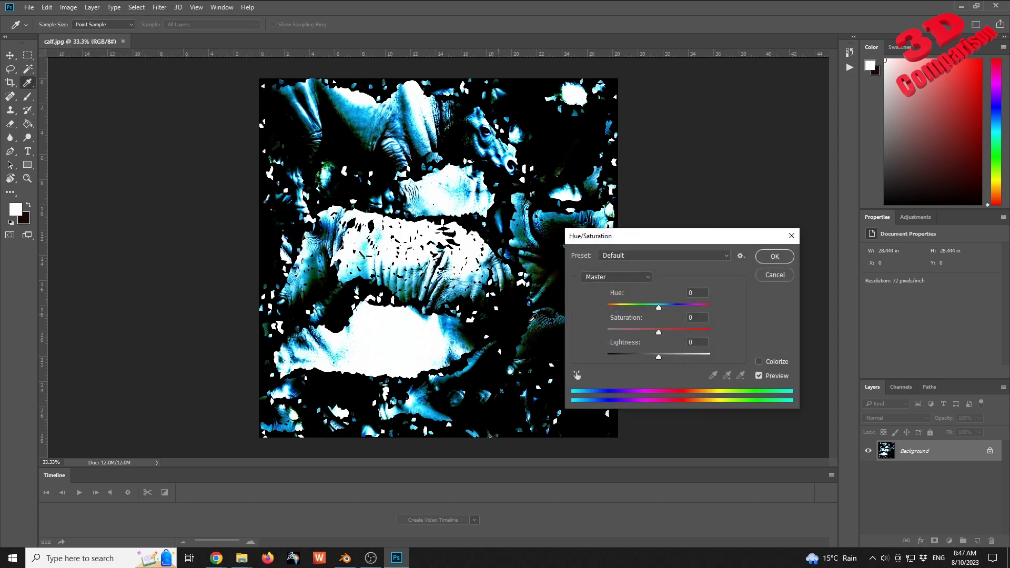
left_click_drag(658, 333, 631, 334)
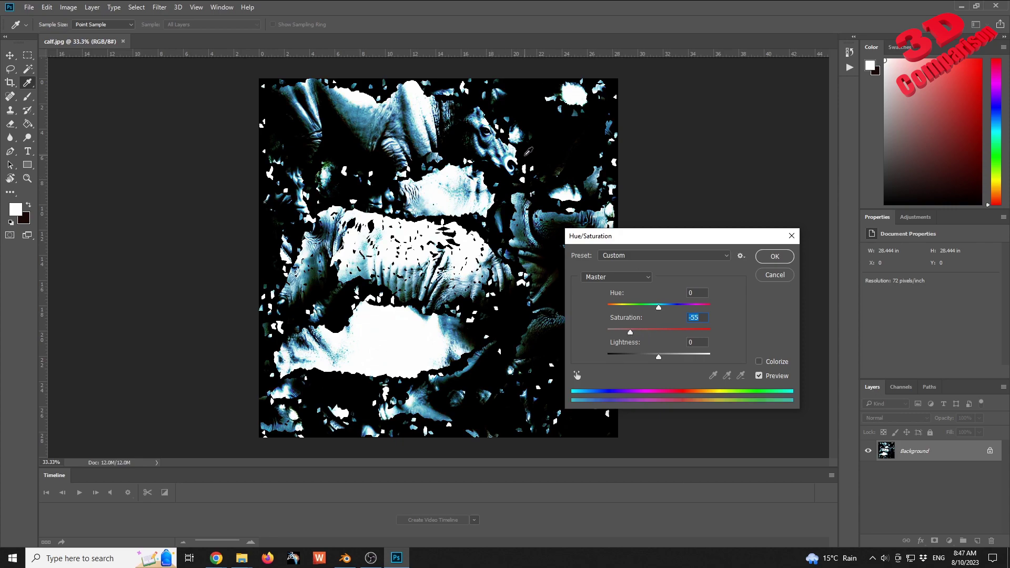
- Save the edited calf.jpg as a JPEG at maximum quality 12
left_click(773, 256)
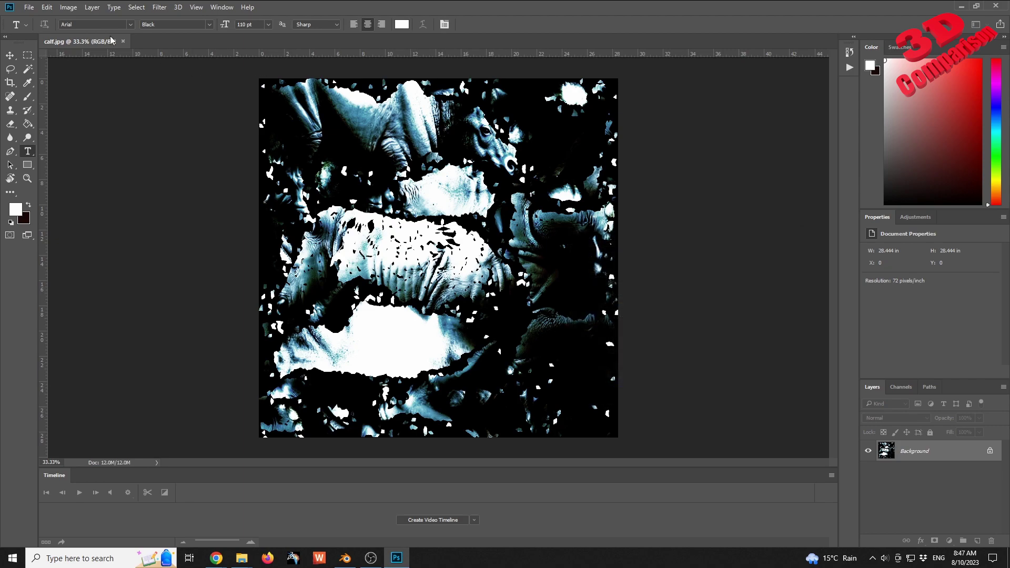
left_click(29, 7)
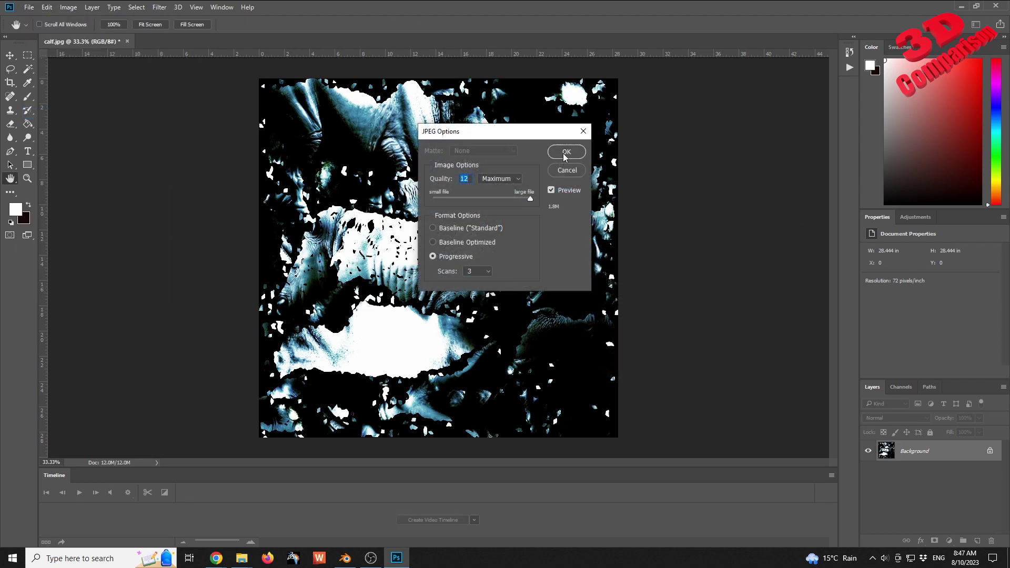
left_click(566, 152)
key("t")
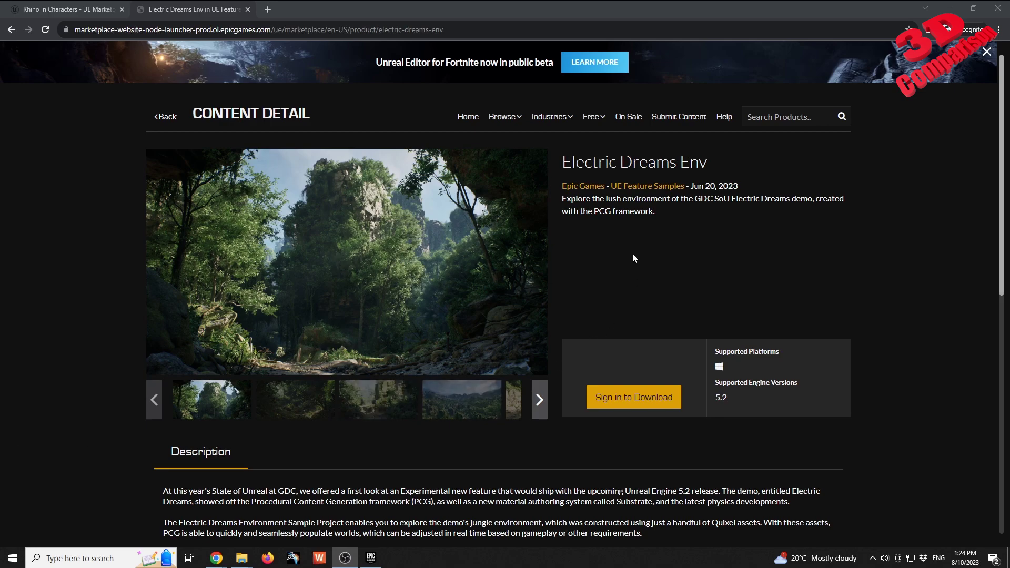
- Switch to the Rhino product page and enlarge its main rhino preview image
left_click(93, 12)
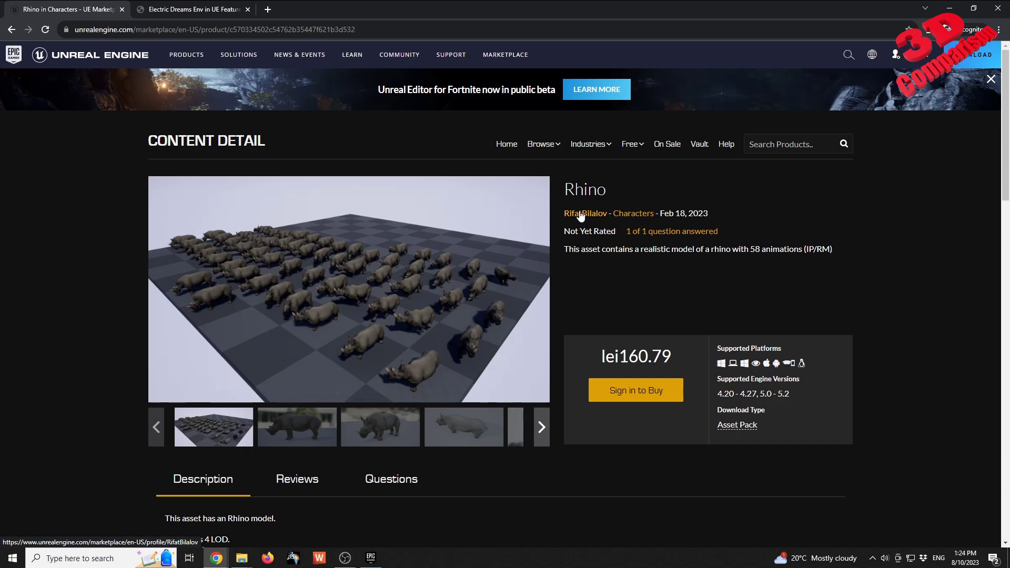
left_click(429, 331)
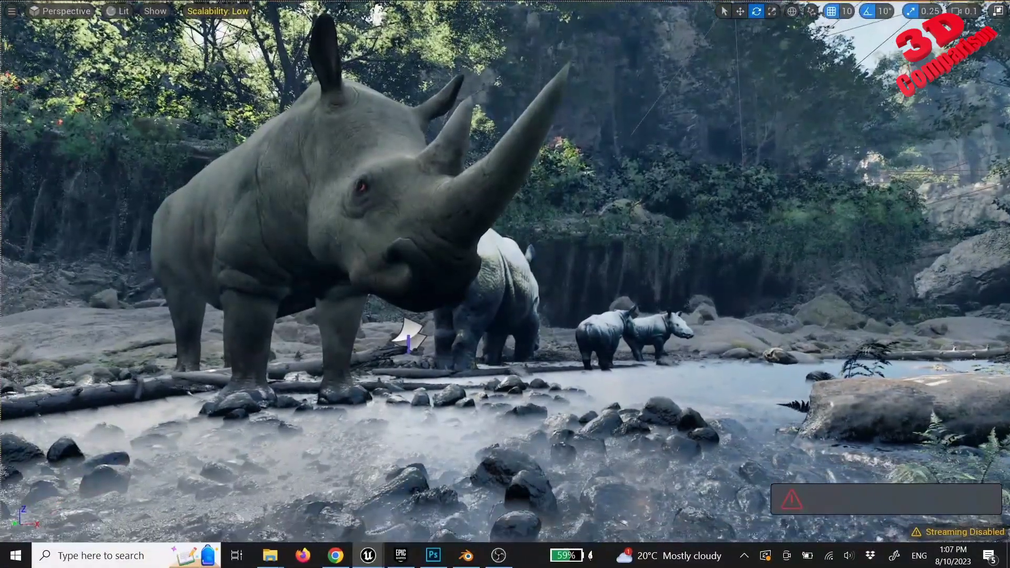
- Exit full-screen viewport mode and review the Engine Scalability Settings before closing them
key("F11")
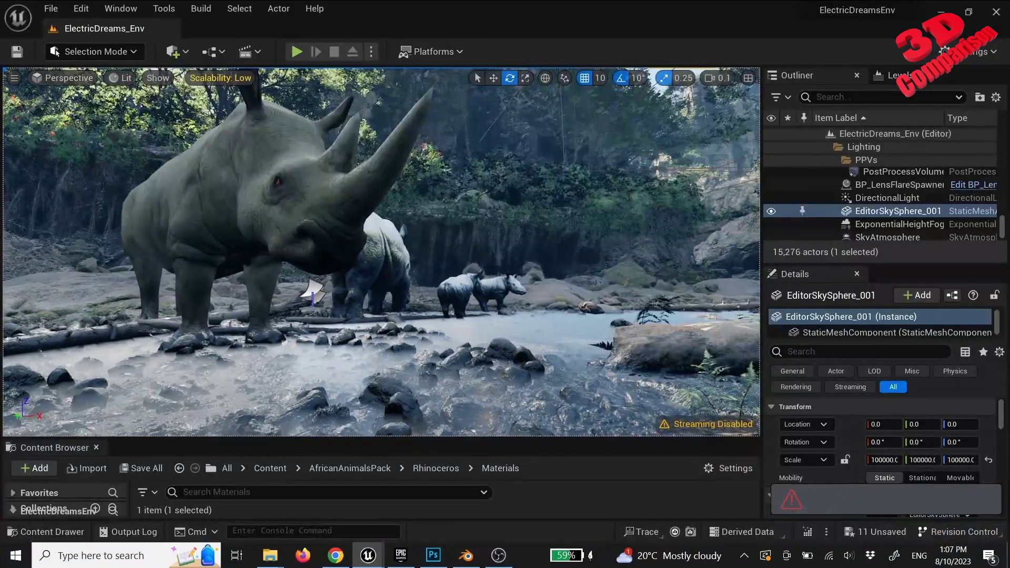
left_click(968, 51)
mouse_move(894, 261)
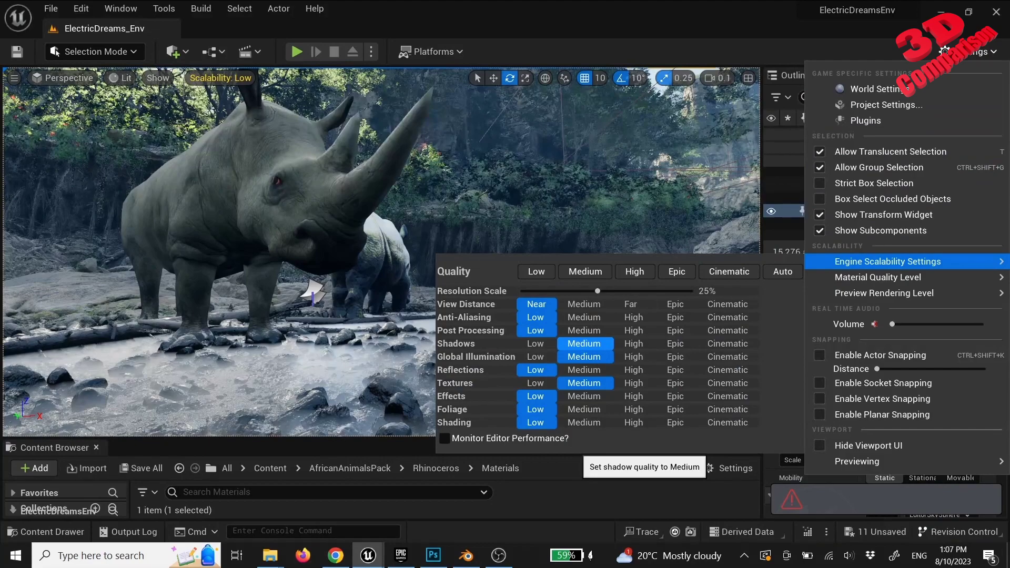
left_click(297, 51)
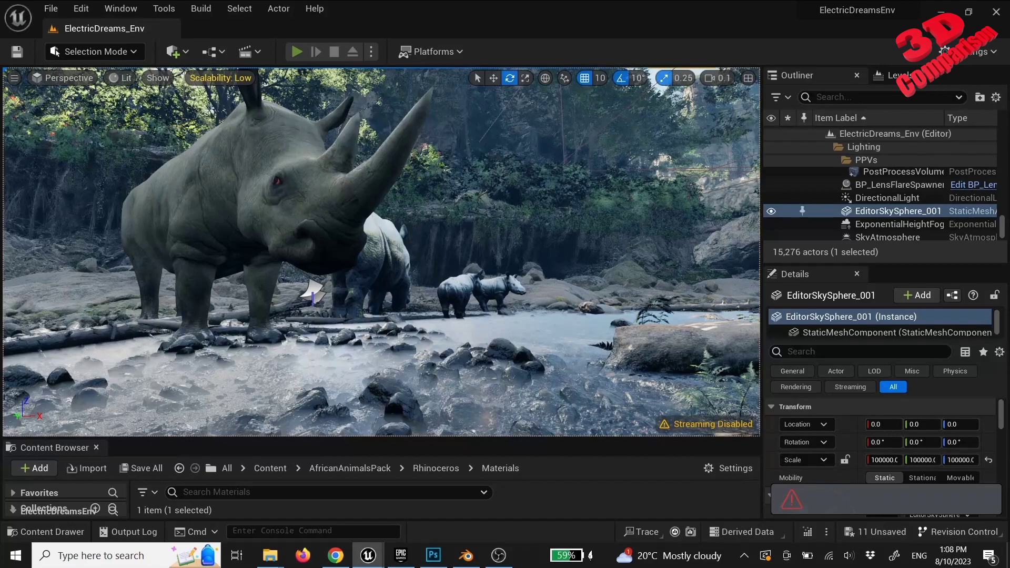
- Play the level in the editor full-screen and teleport to the riverbed PCG area
key("alt+p")
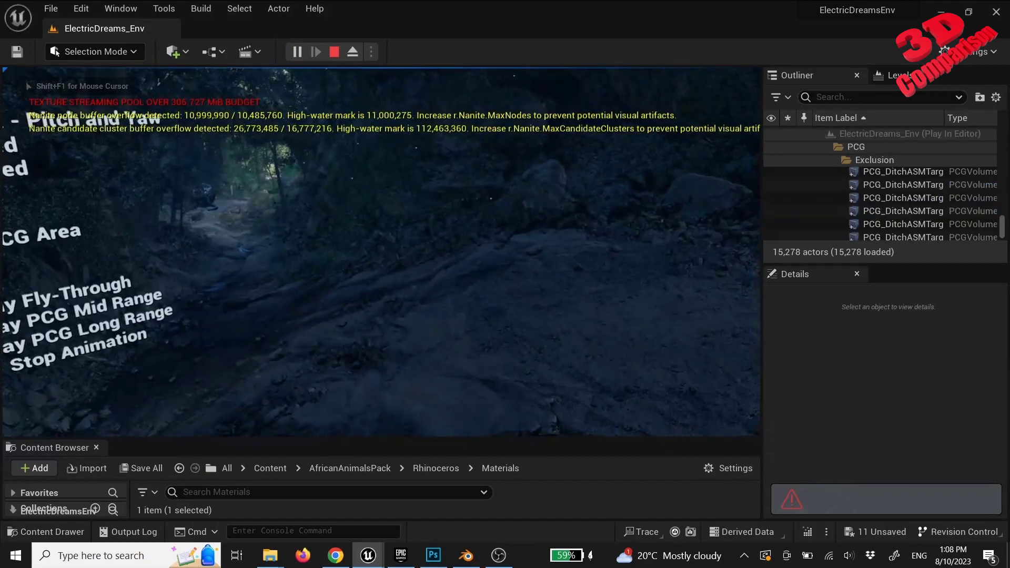
key("F11")
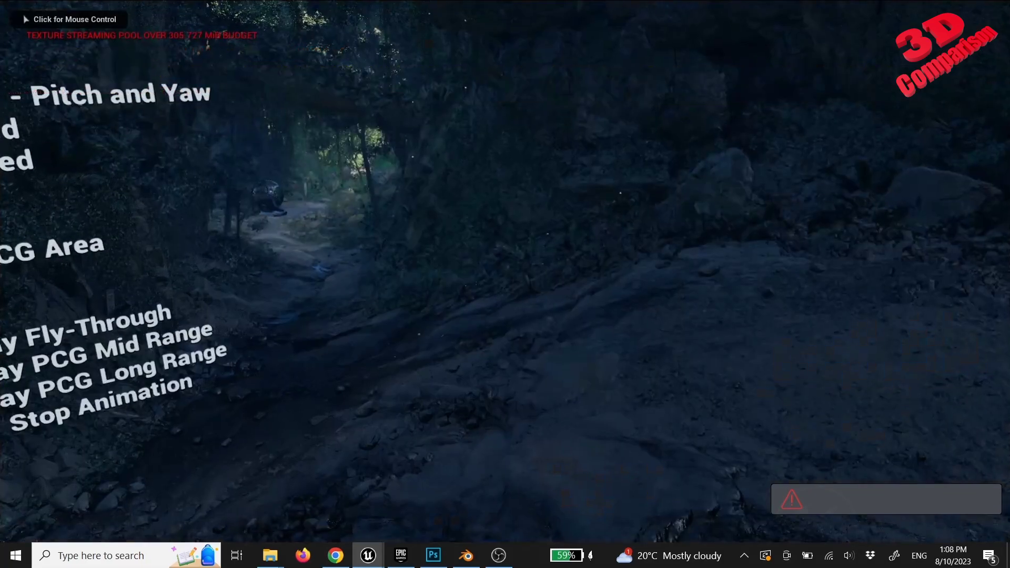
key("1")
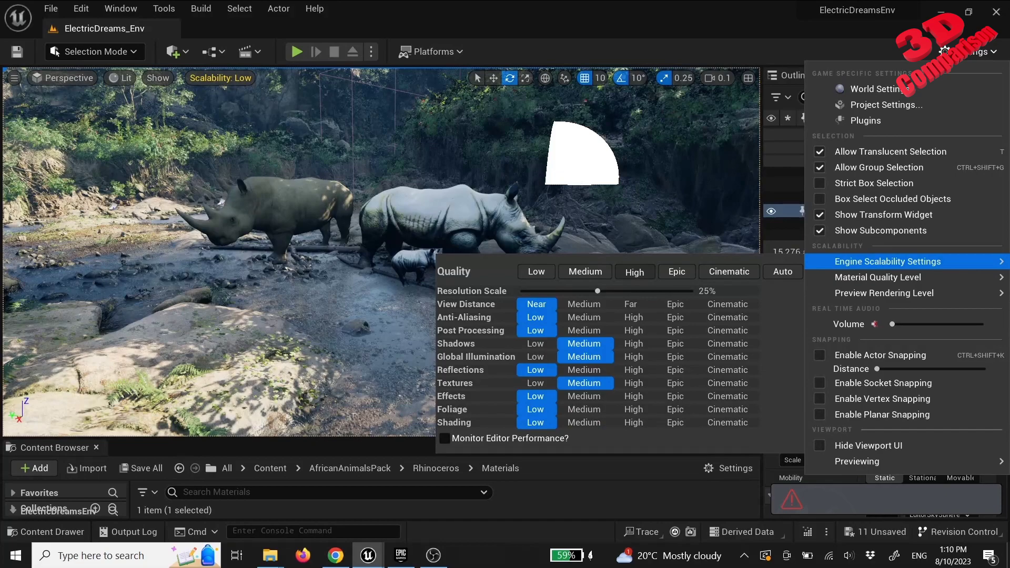
- Raise every Engine Scalability quality group to High, then Epic, and close the settings
left_click(635, 272)
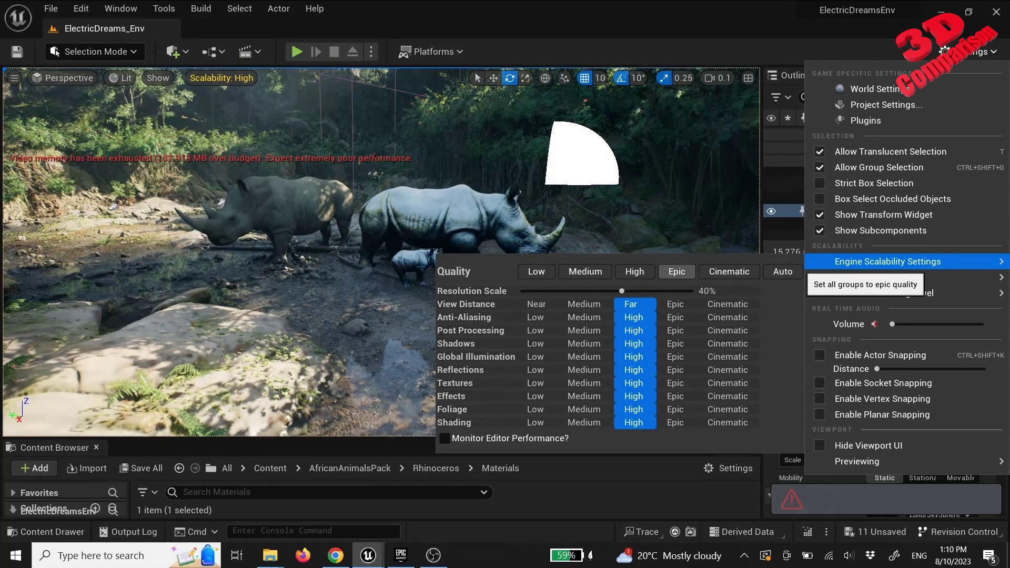
left_click(676, 272)
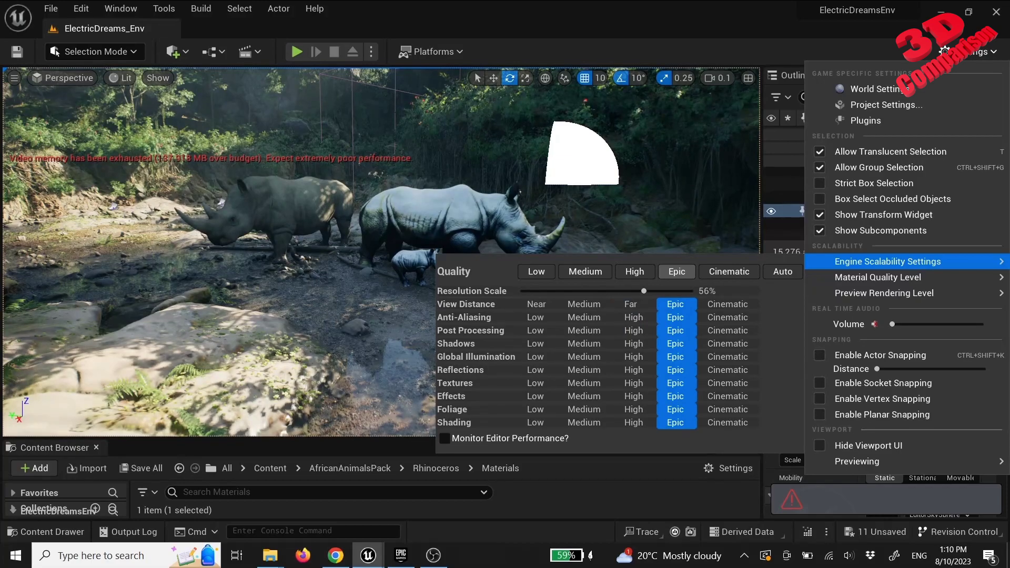
key("Escape")
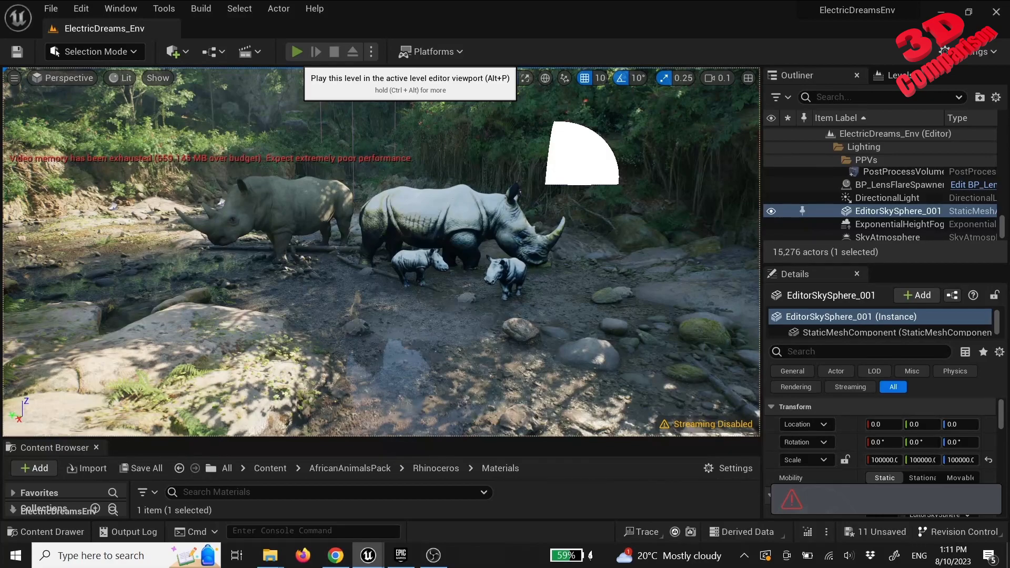
- Play the level in the editor with the game view fullscreen via F11
left_click(296, 51)
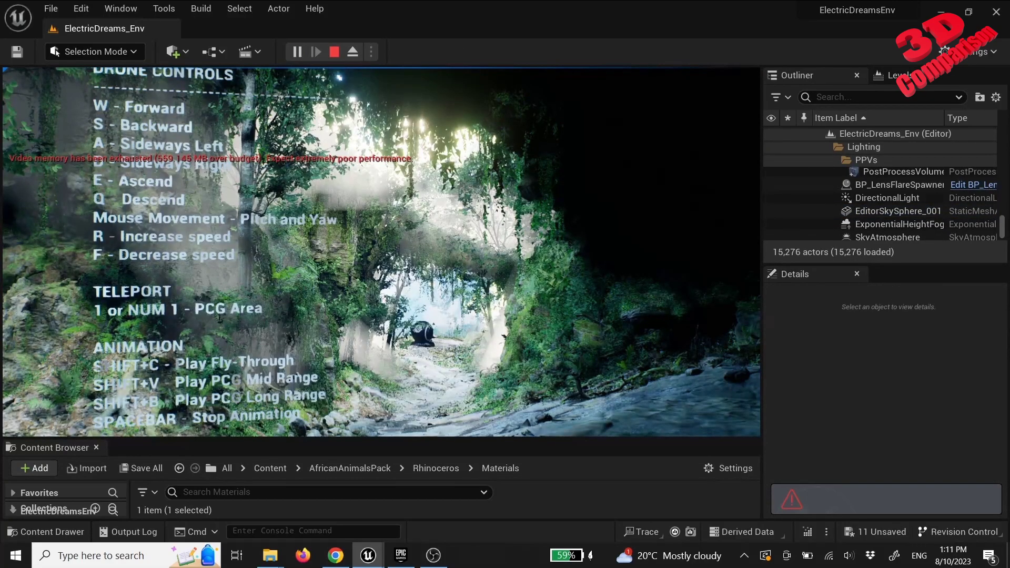
key("F11")
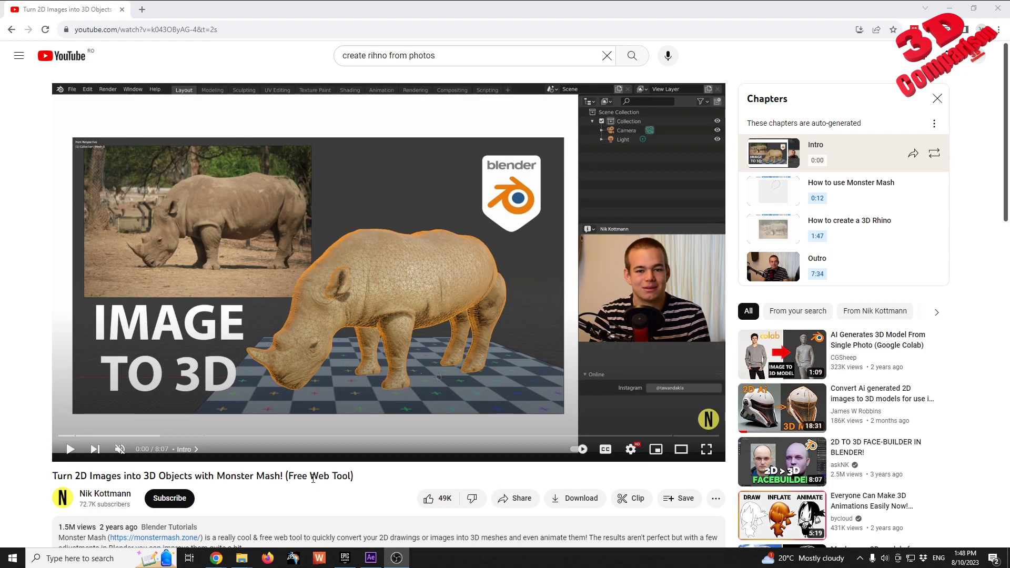
- Seek through the rhino chapter, from outlining to the inflated textured rhino, and watch it rotate
left_click(217, 436)
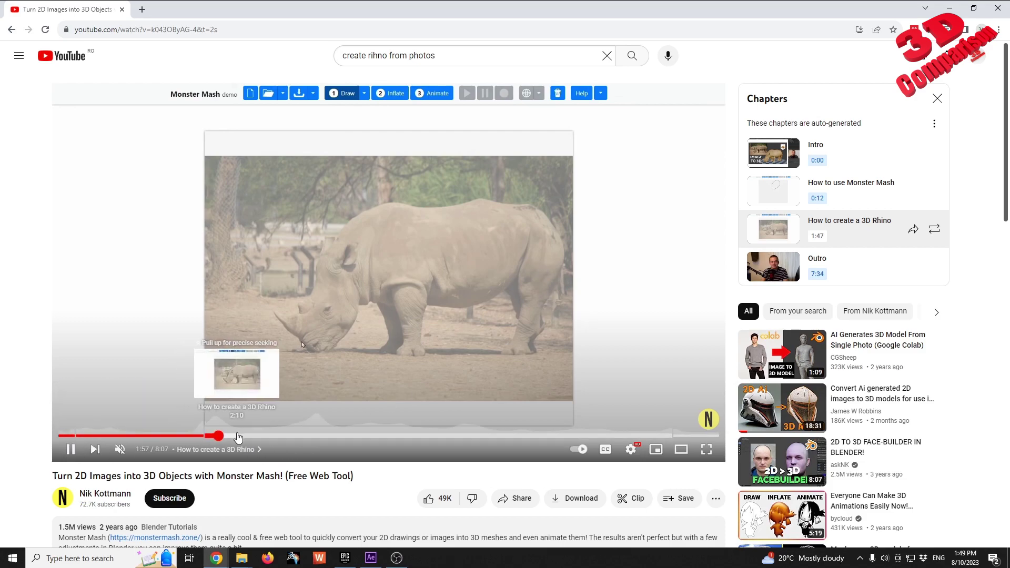
left_click(237, 436)
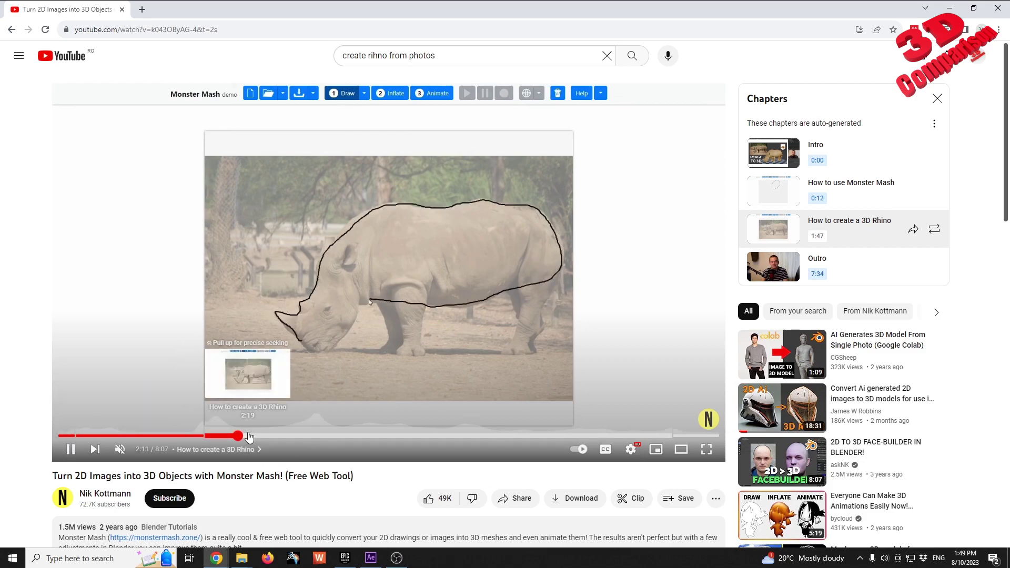
left_click(278, 435)
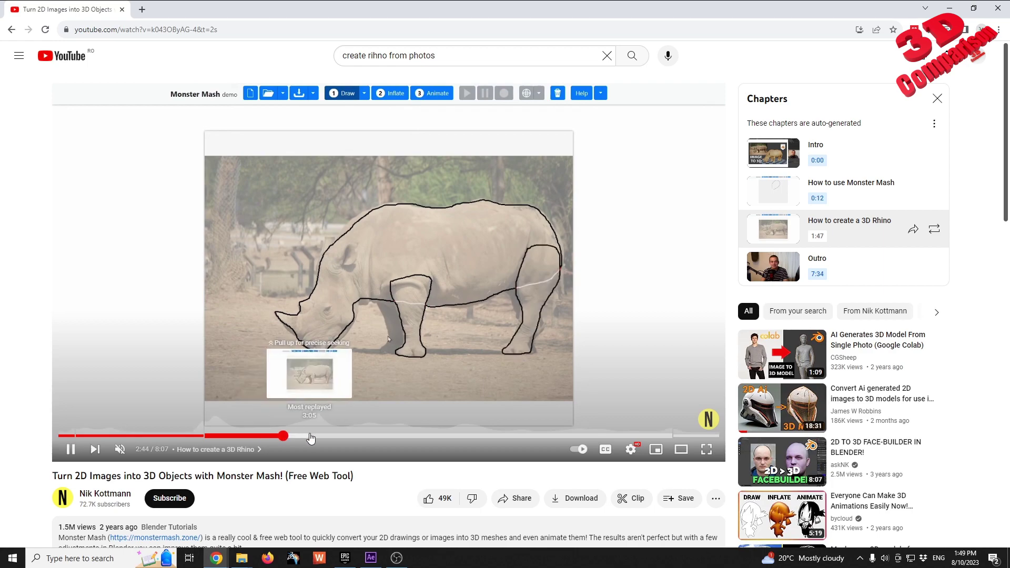
left_click(327, 435)
key("space")
left_click(324, 435)
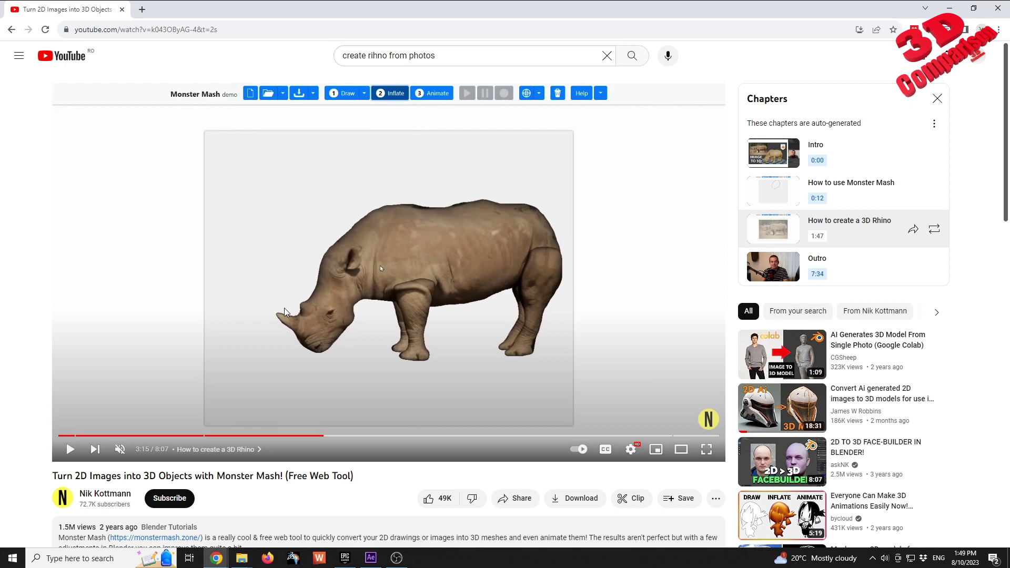
left_click(389, 305)
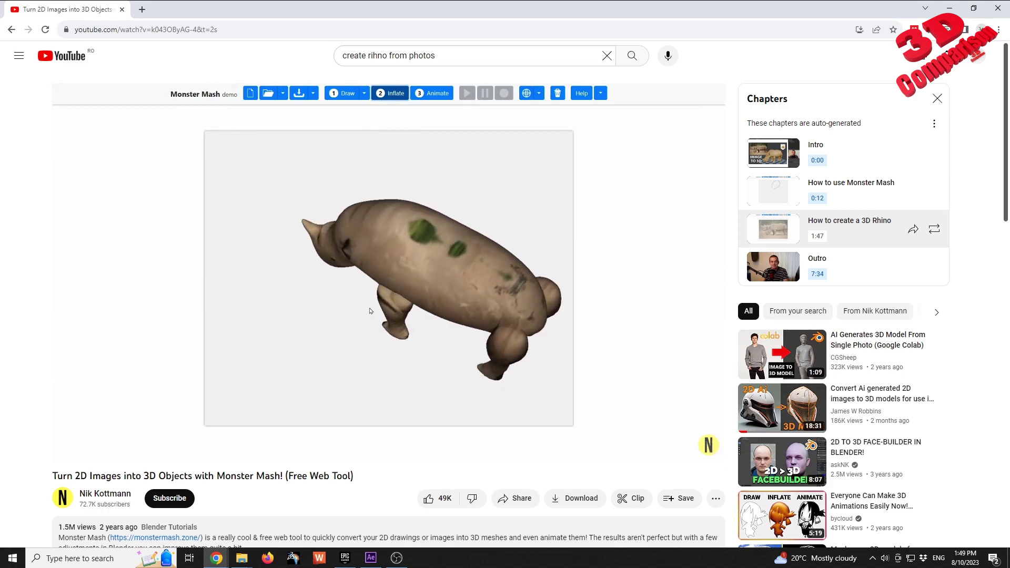
- Pause on the rotated rhino, then skip past 3:30 and 3:36 to 5:33
left_click(387, 341)
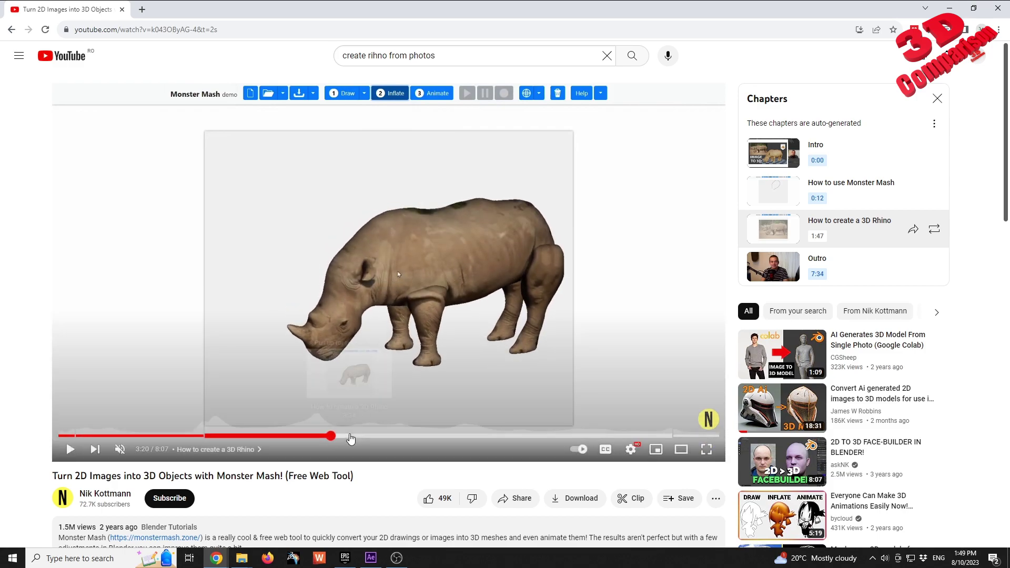
left_click(344, 435)
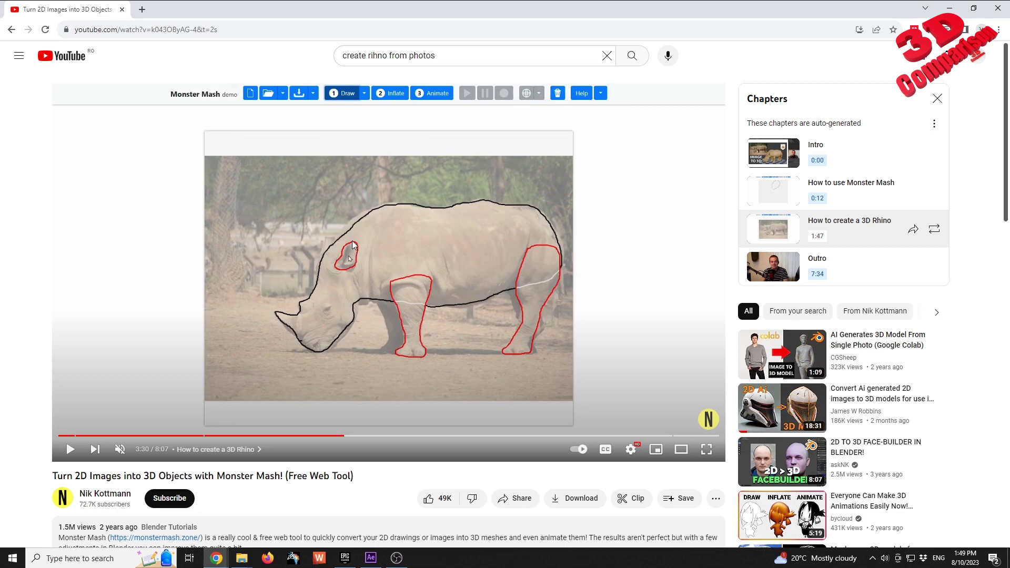
left_click(352, 435)
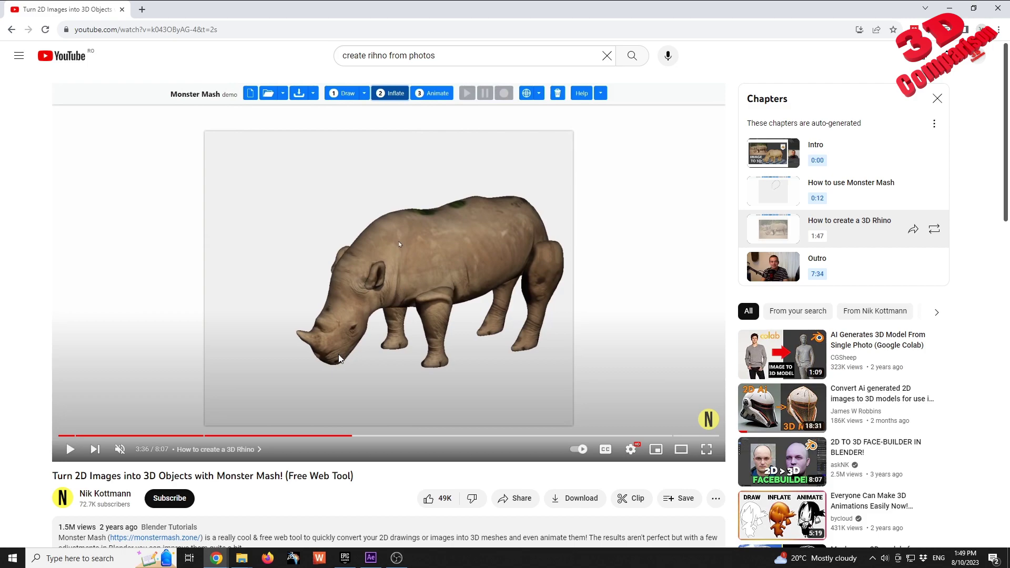
left_click(401, 436)
- Scrub from 5:20 to about 7:14, showing the textured rhino and its material nodes
left_click(510, 435)
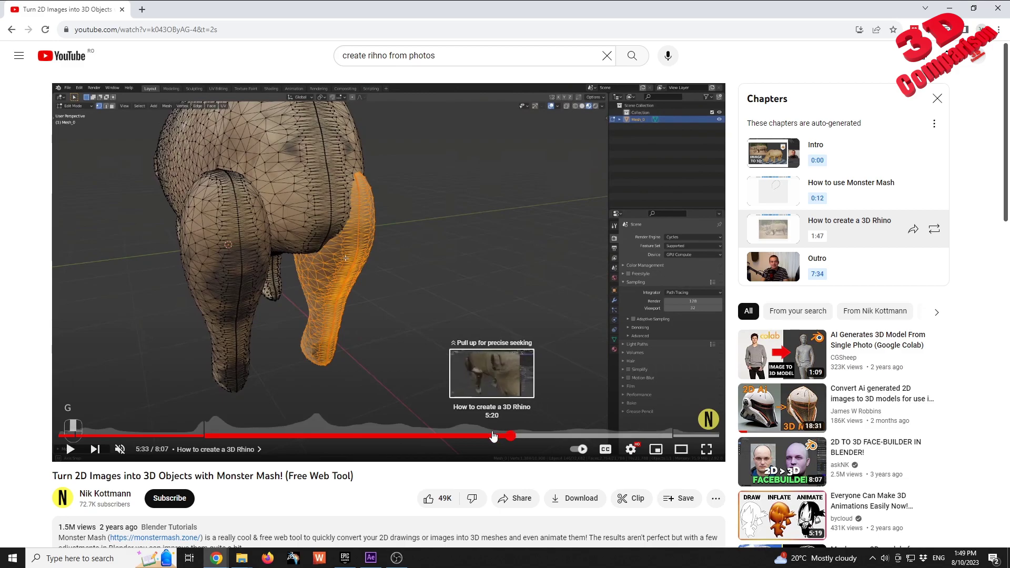
left_click(491, 435)
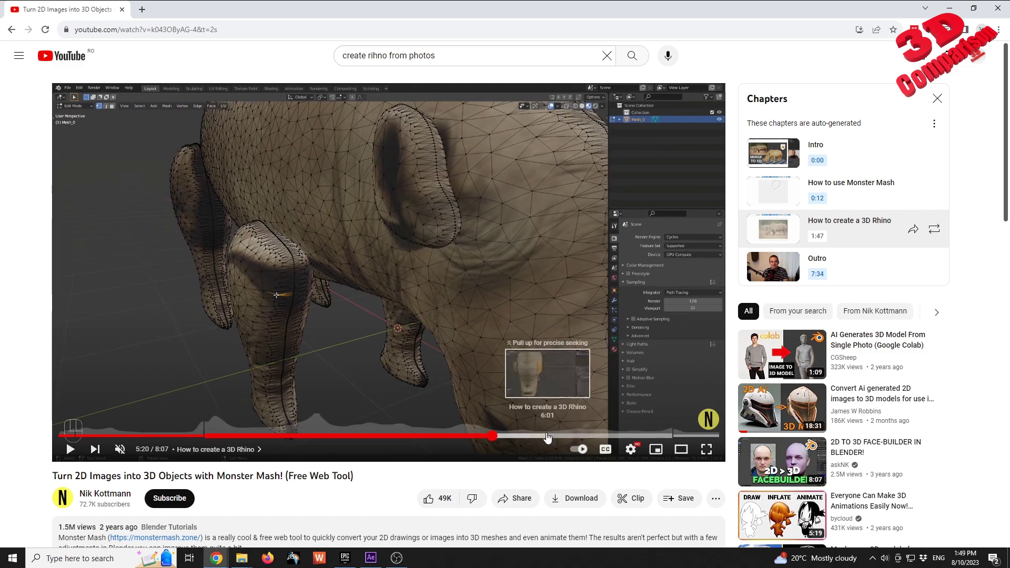
left_click_drag(526, 436, 647, 435)
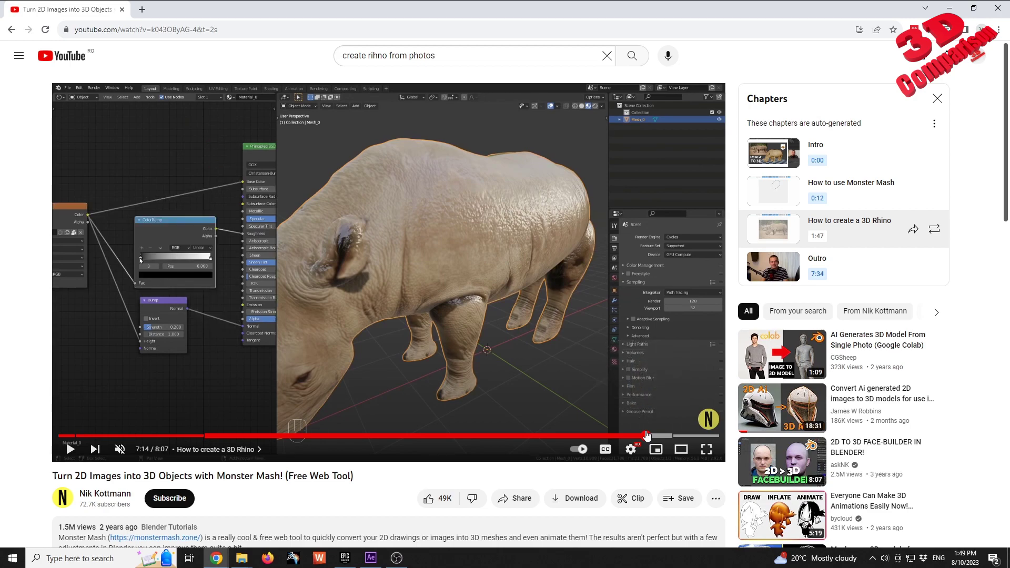